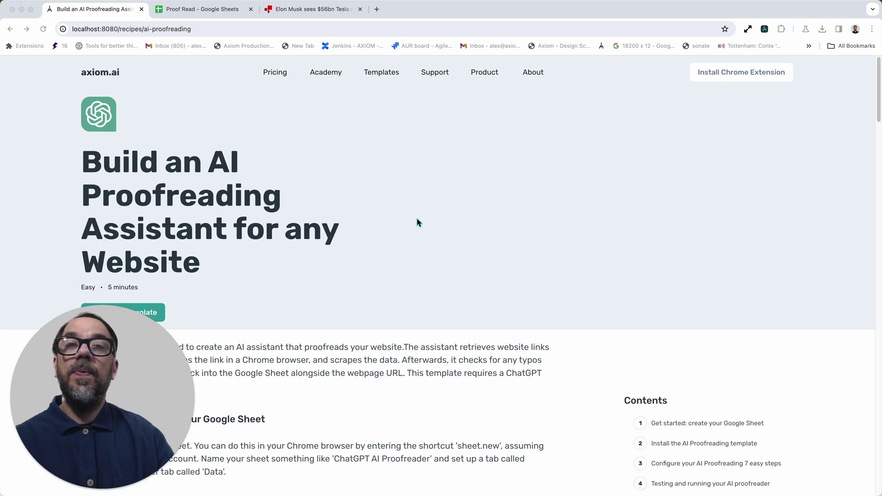
Step: Show the Proof Read sheet's first BBC link in A1 and open that Tesla pay article
left_click(207, 9)
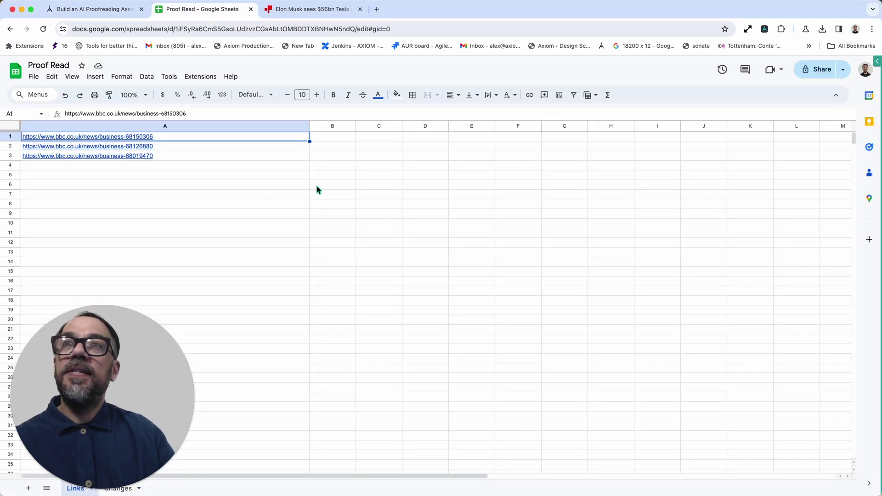
left_click(43, 133)
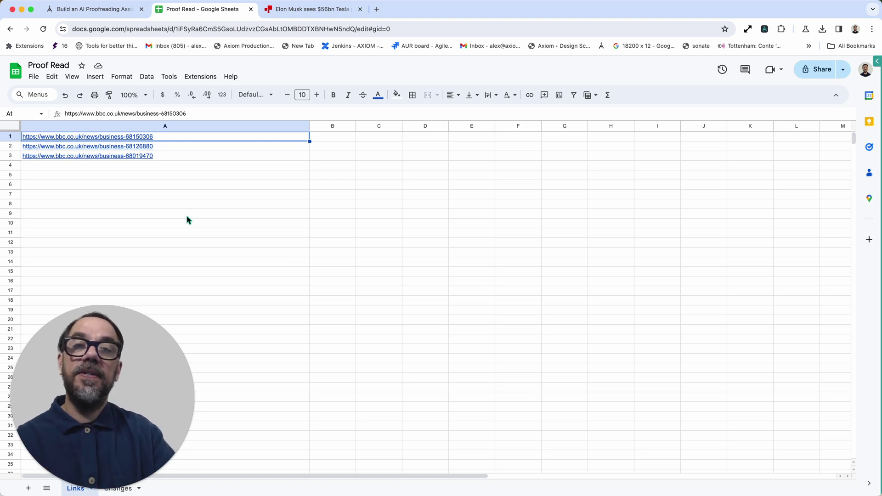
left_click(285, 9)
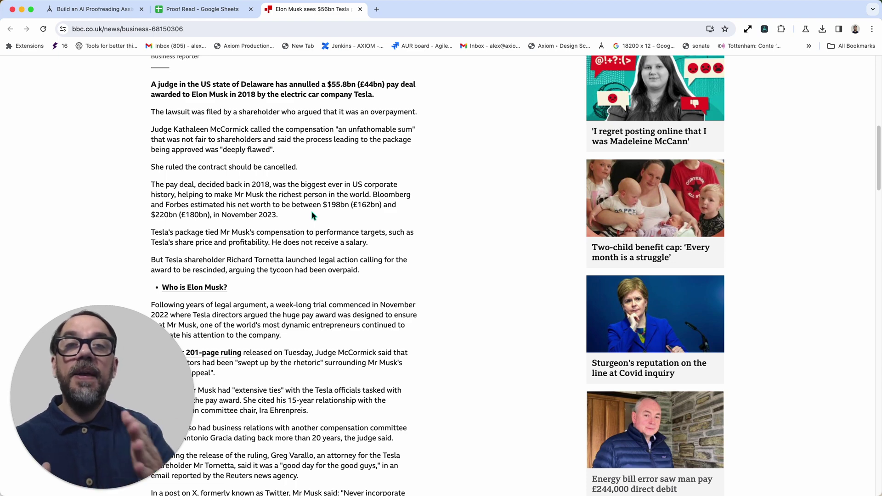
Step: Leave the BBC Tesla article and go back to the Proof Read spreadsheet
left_click(211, 10)
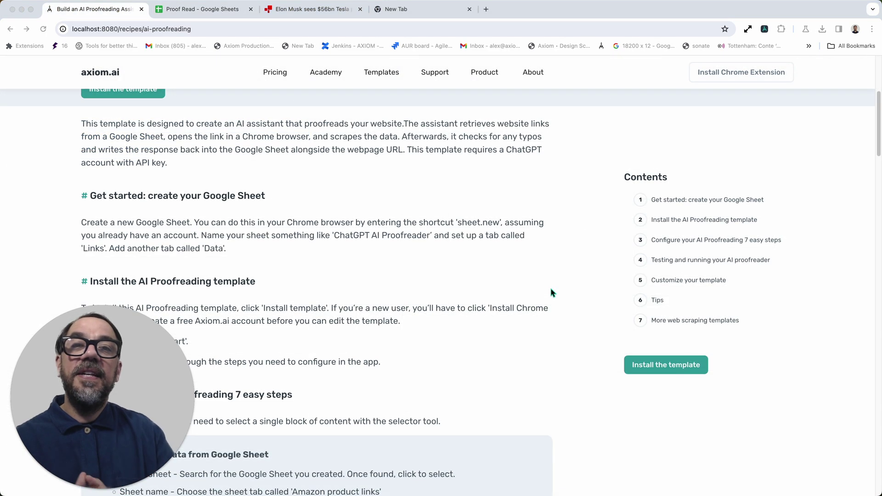
Step: View the recipe's 7-step setup guide, then return to the Proof Read spreadsheet's Links tab
left_click(195, 9)
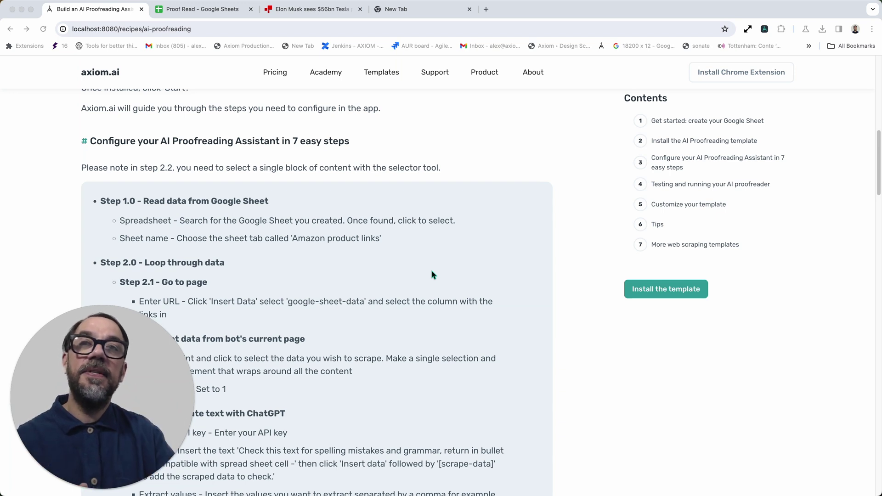
left_click(218, 13)
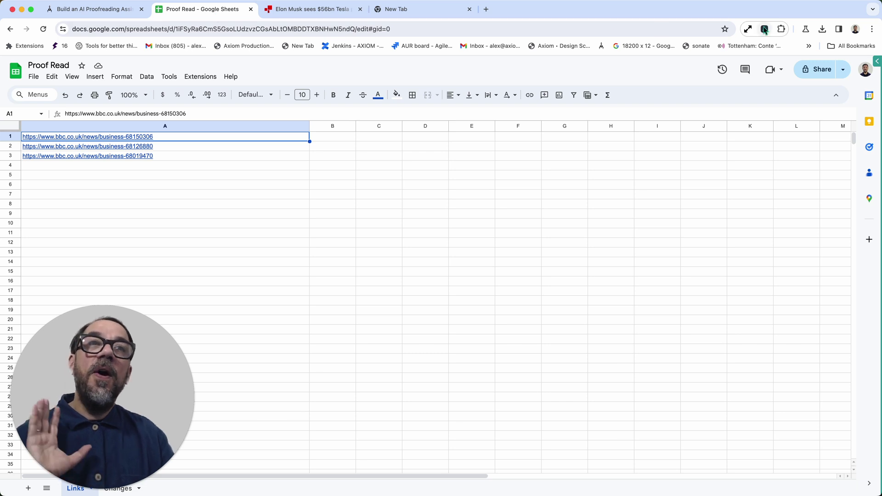
Step: Set step 1's Read data from Google Sheet to the 'Proof Read' spreadsheet, sheet 'Links'
left_click(765, 31)
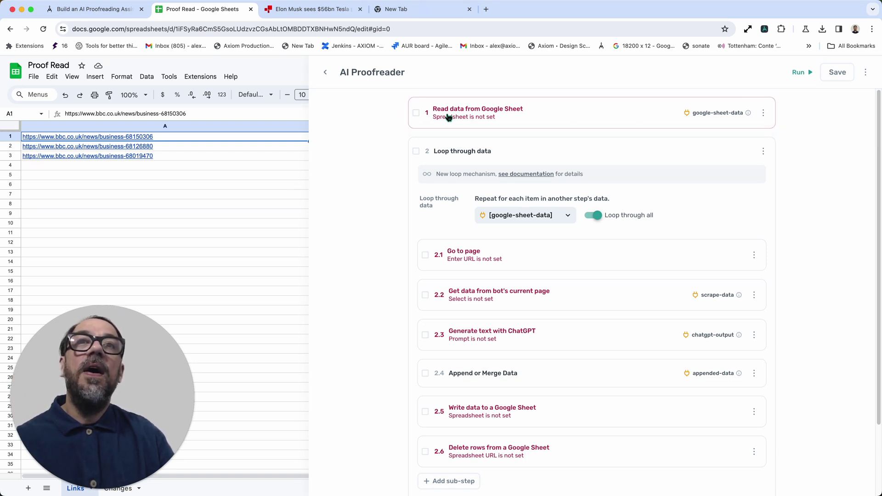
left_click(614, 120)
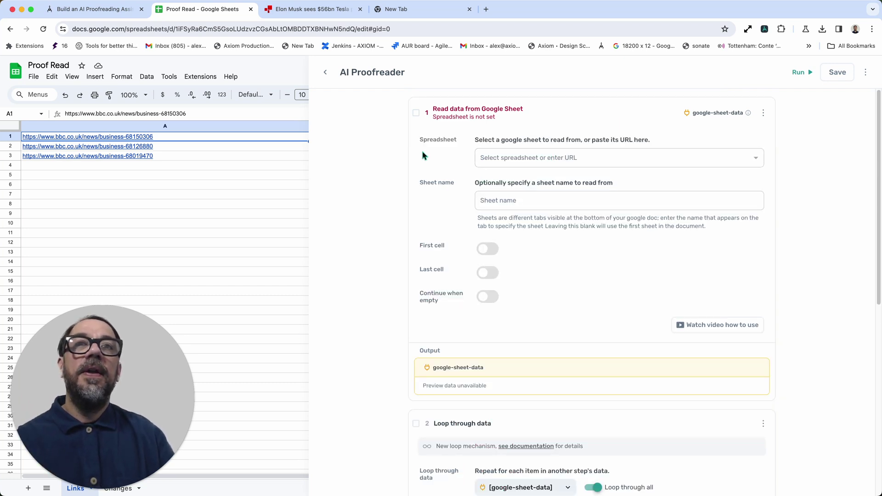
left_click(502, 165)
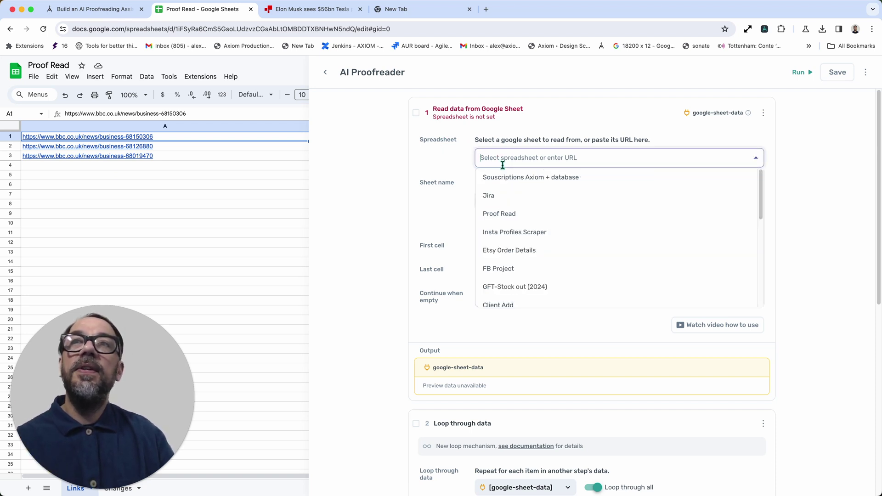
left_click(509, 216)
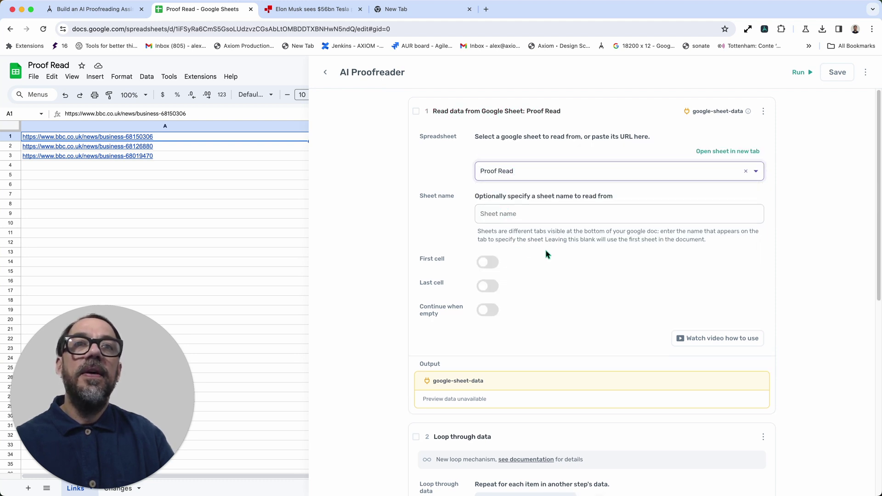
scroll(546, 254, "down", 3)
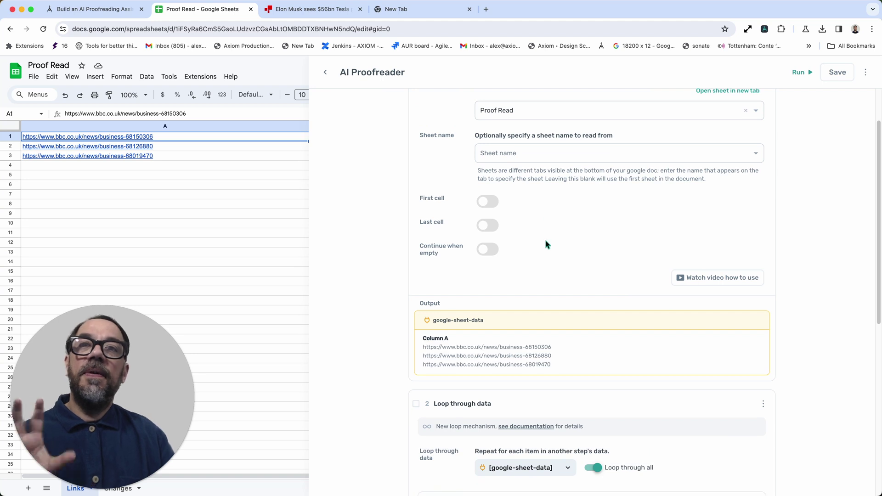
left_click(556, 161)
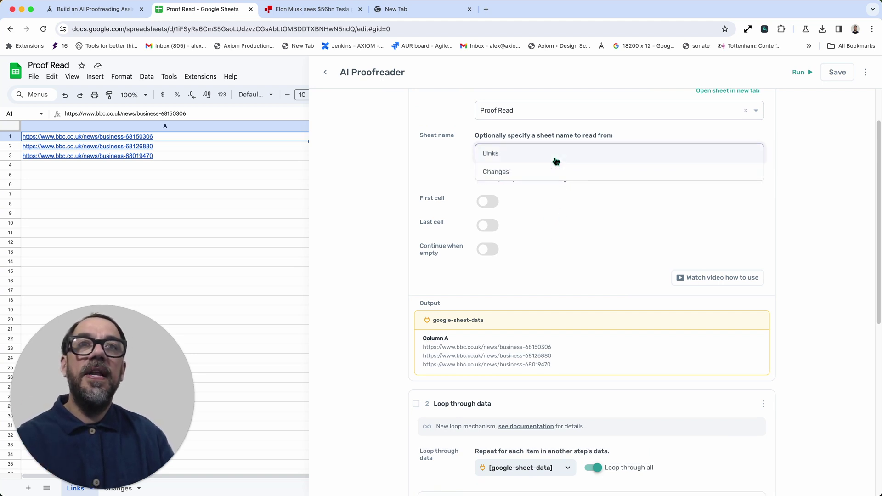
left_click(556, 161)
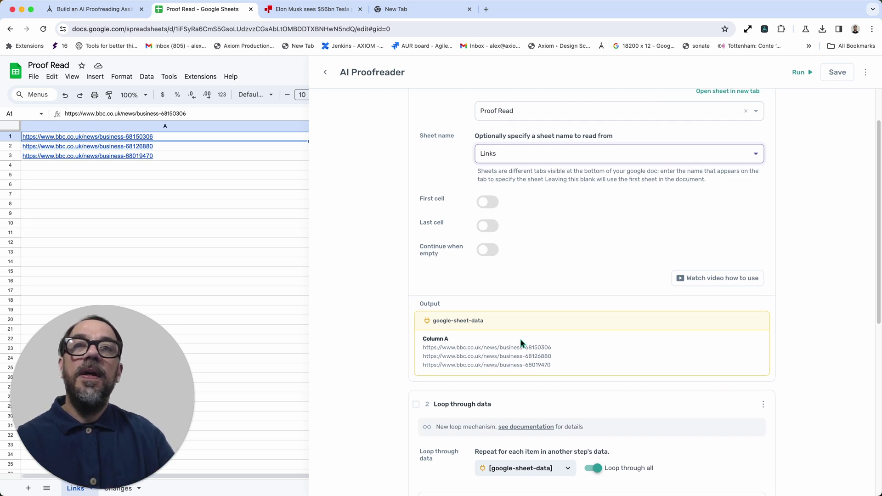
scroll(522, 343, "down", 3)
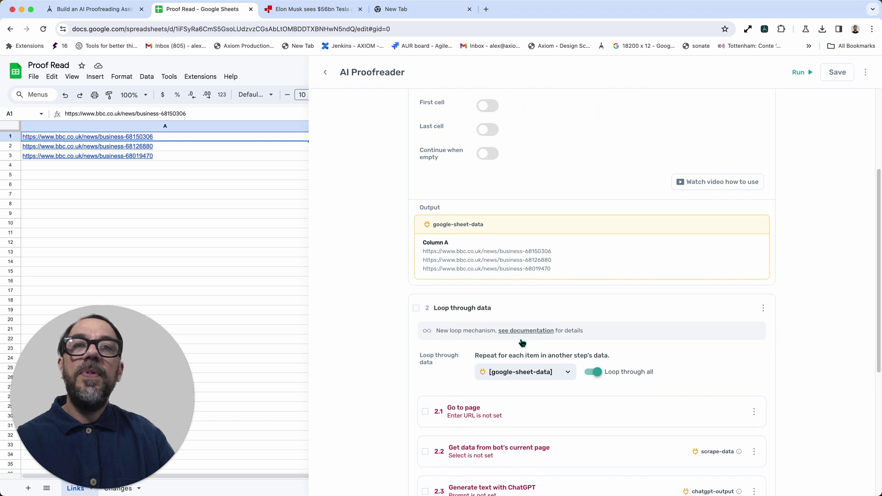
scroll(522, 342, "down", 2)
scroll(502, 309, "down", 2)
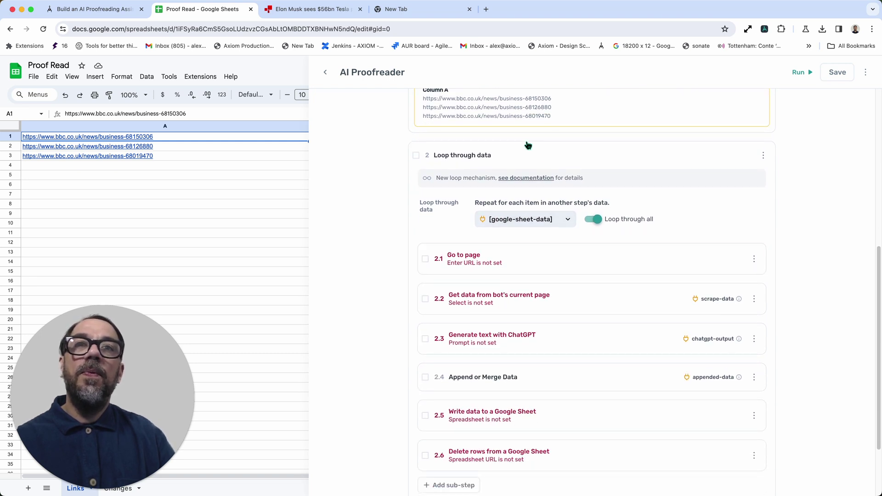
scroll(443, 202, "up", 3)
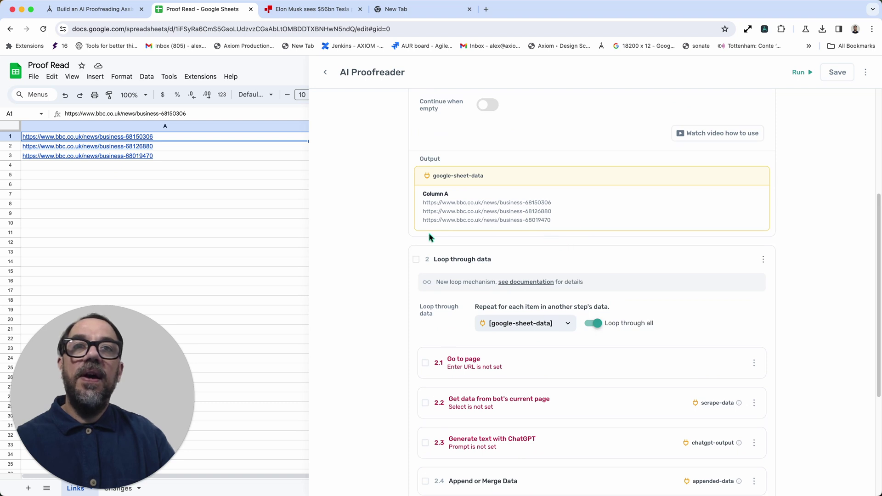
scroll(502, 365, "down", 1)
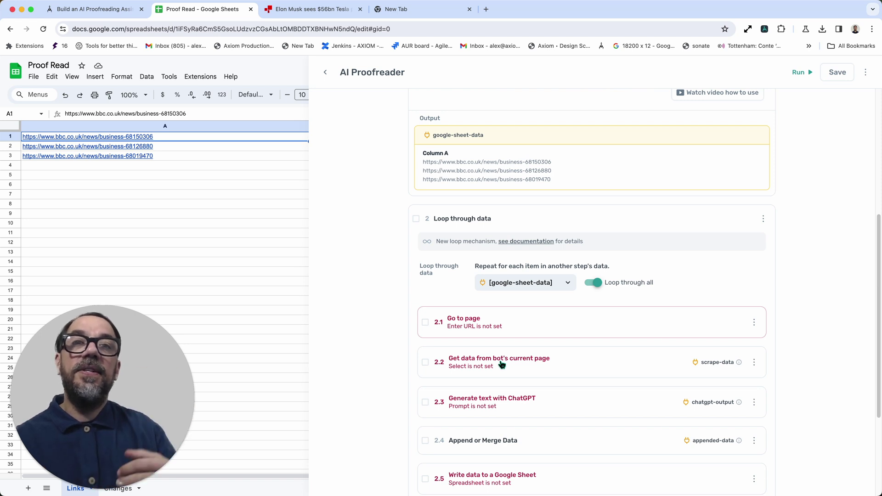
scroll(507, 359, "down", 3)
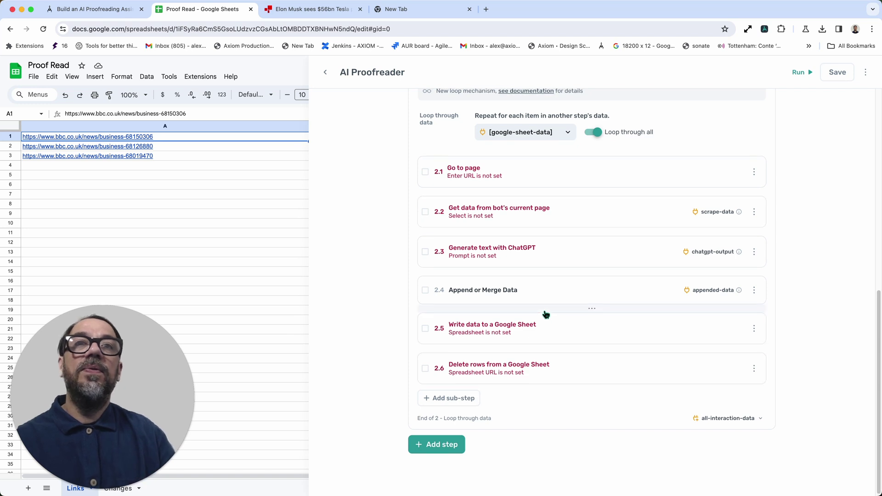
scroll(543, 311, "up", 1)
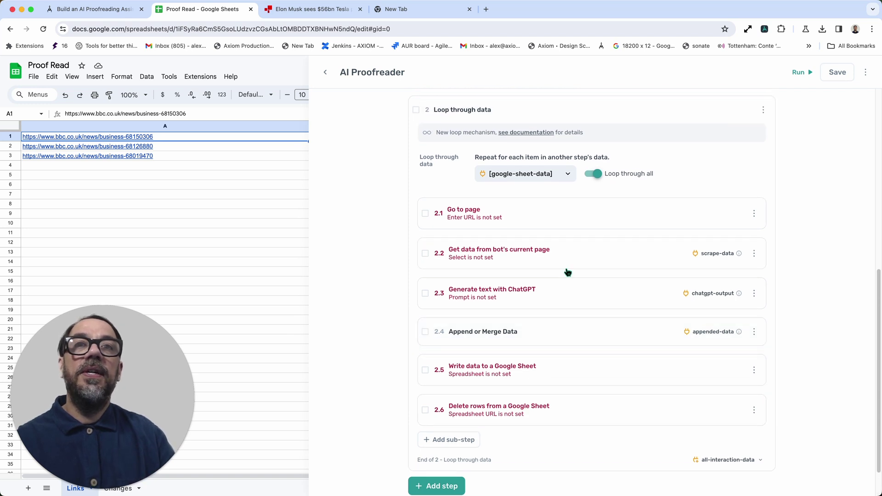
Step: Fill the Go to page URL with [google-sheet-data] Column A and collapse the step
left_click(579, 211)
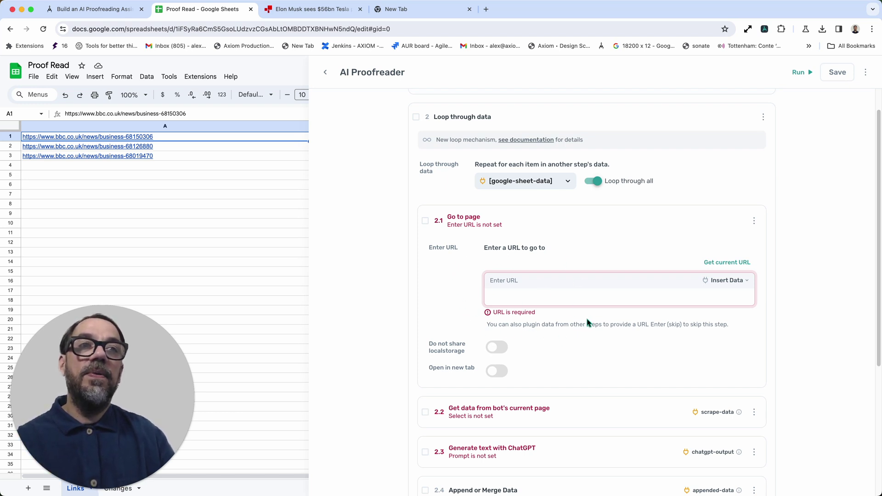
left_click(718, 282)
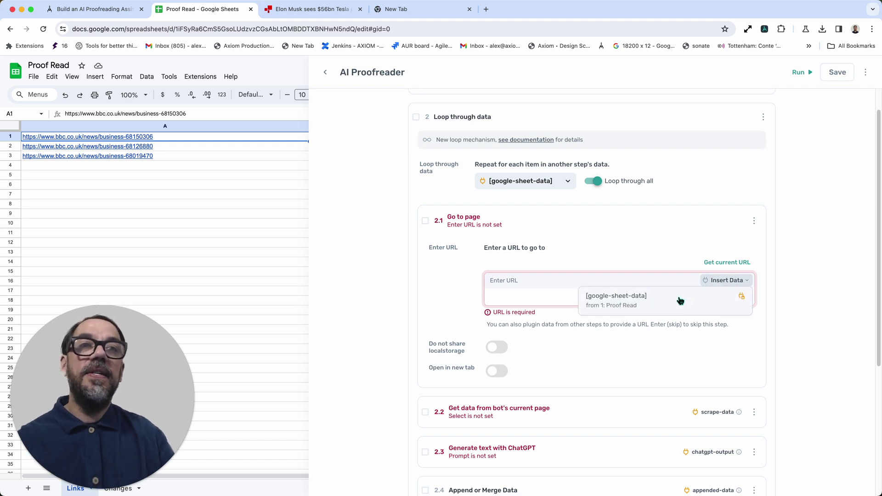
left_click(618, 306)
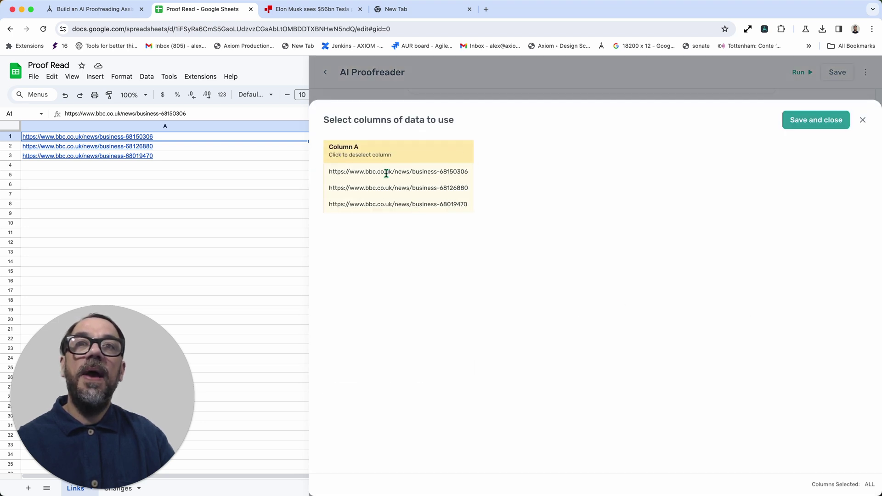
left_click(801, 121)
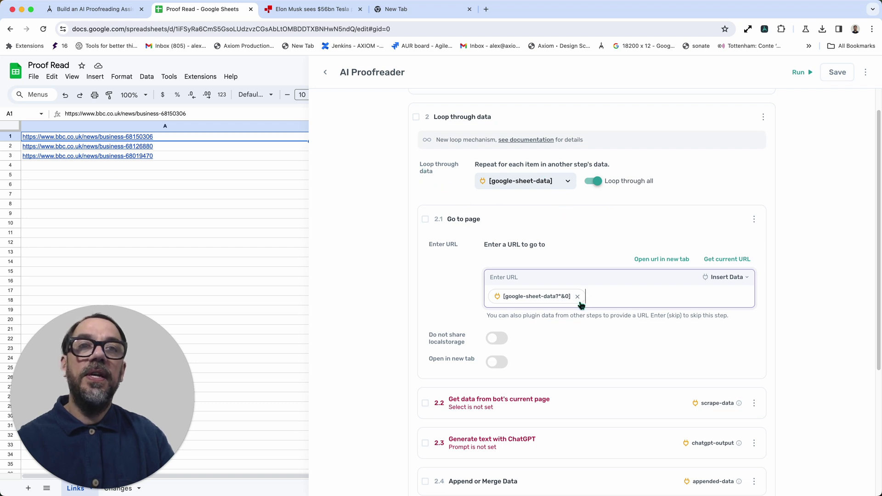
left_click(591, 222)
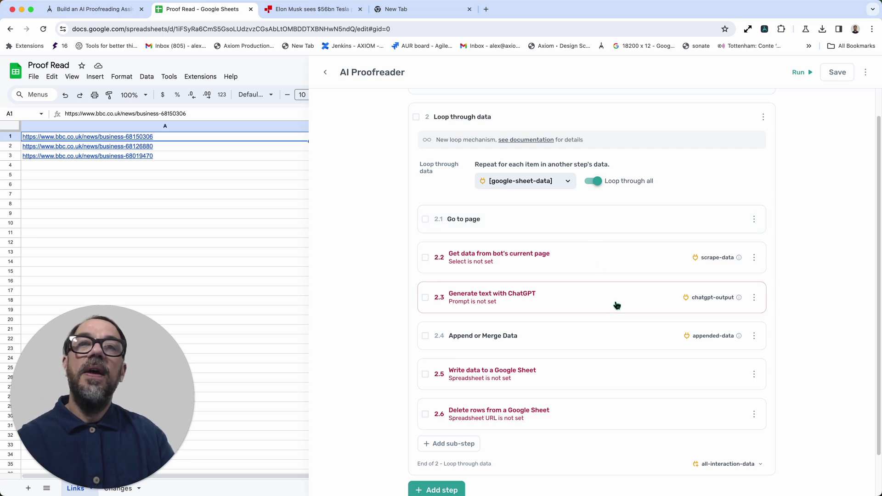
scroll(616, 305, "down", 2)
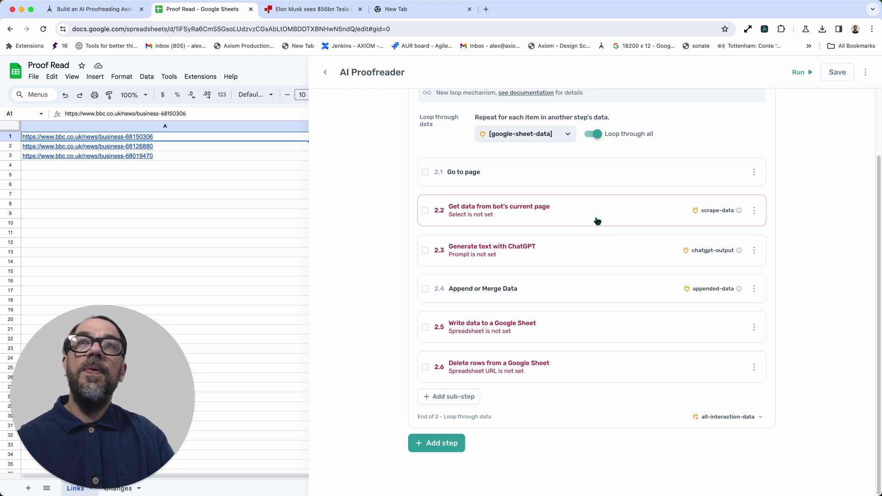
left_click(838, 72)
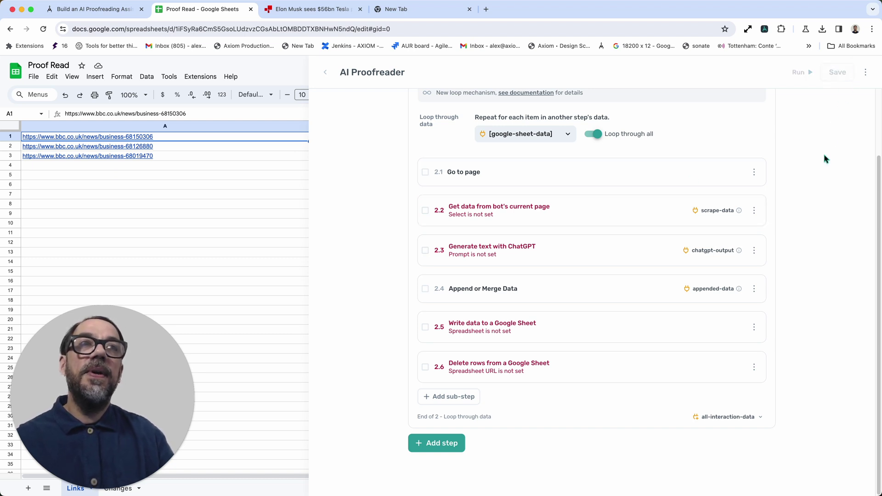
left_click(684, 302)
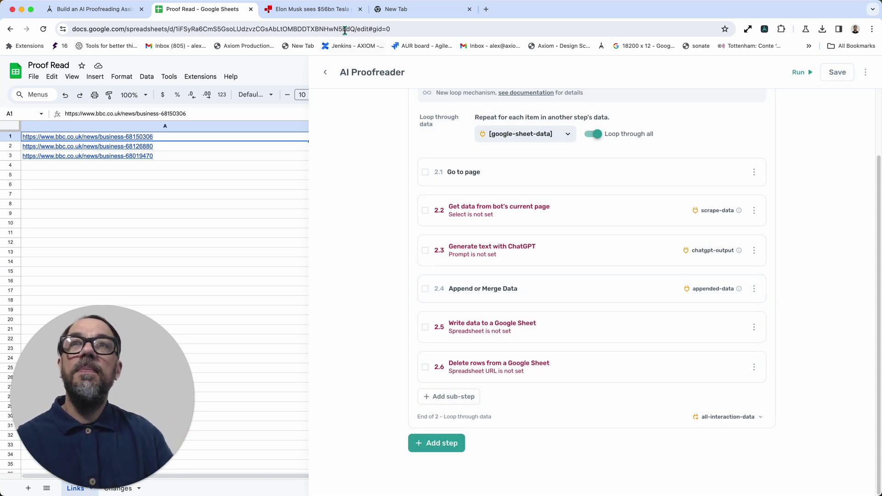
left_click(335, 17)
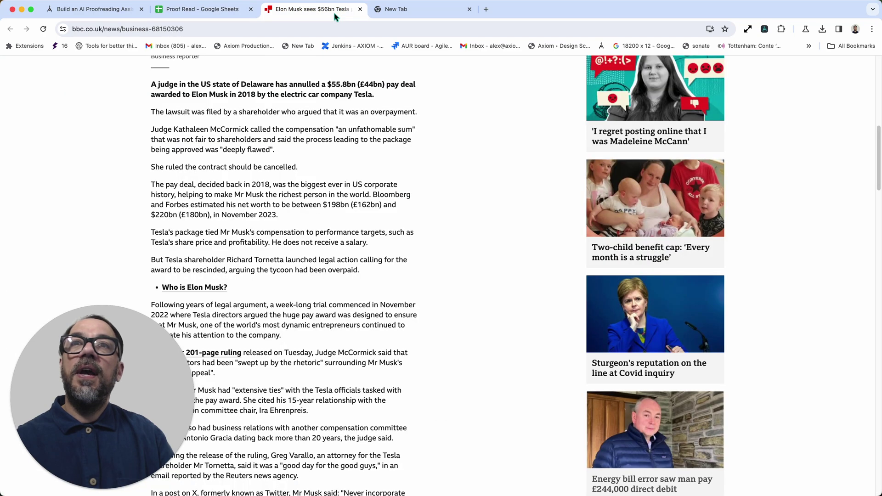
left_click(764, 30)
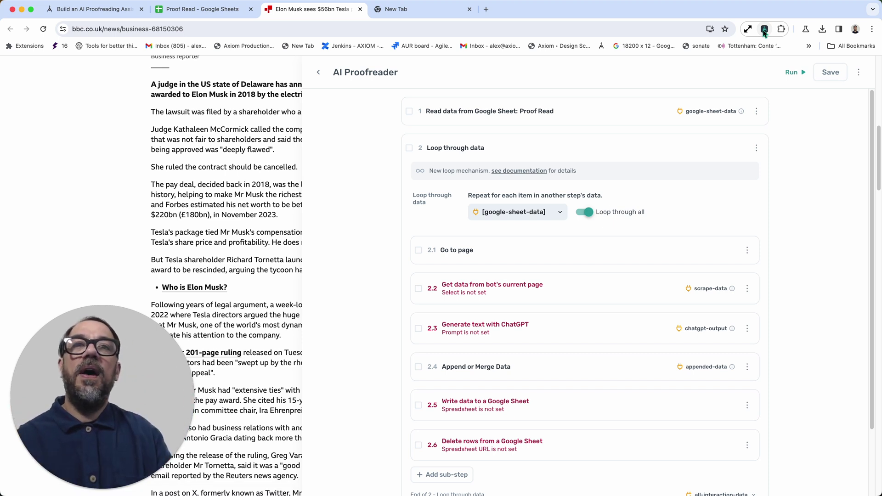
left_click(587, 296)
Step: Start the scrape selection and pick the BBC article's main body text
scroll(585, 344, "down", 3)
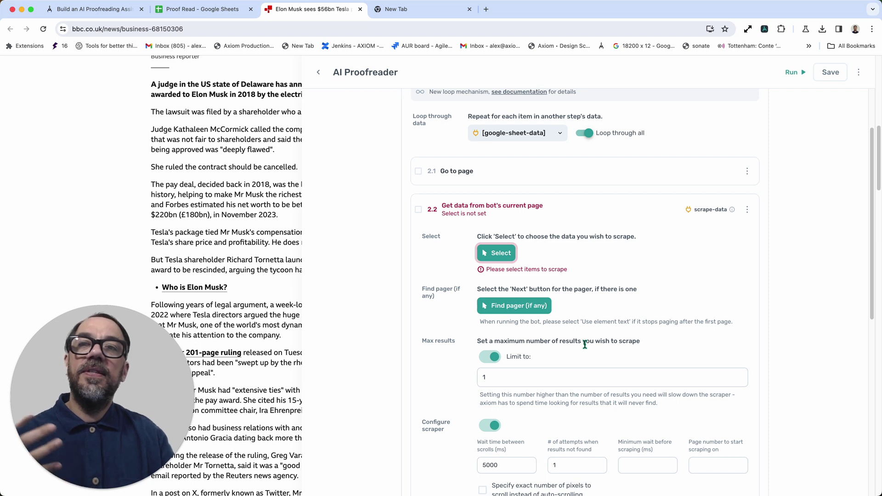
scroll(585, 344, "down", 2)
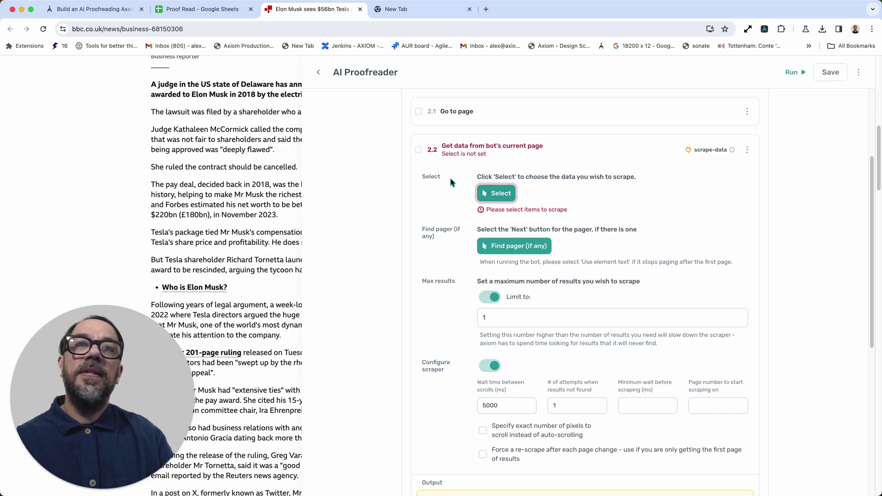
left_click(509, 199)
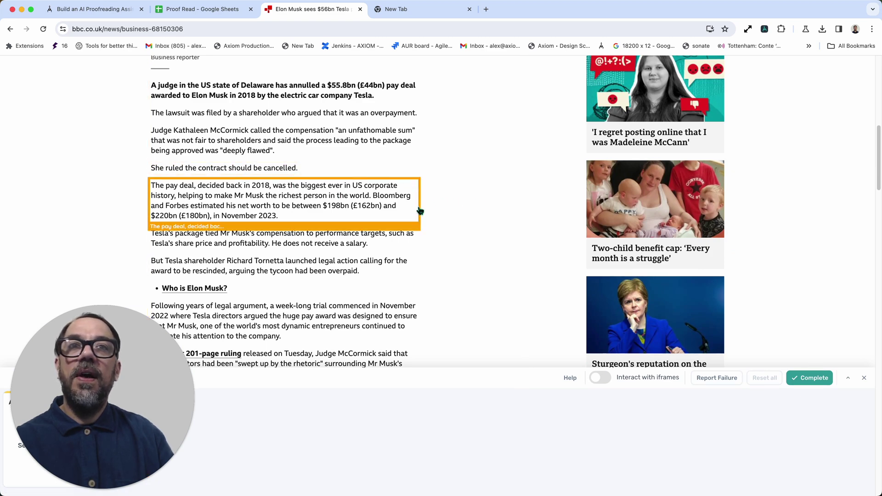
scroll(447, 240, "up", 2)
scroll(448, 240, "up", 4)
scroll(378, 304, "down", 5)
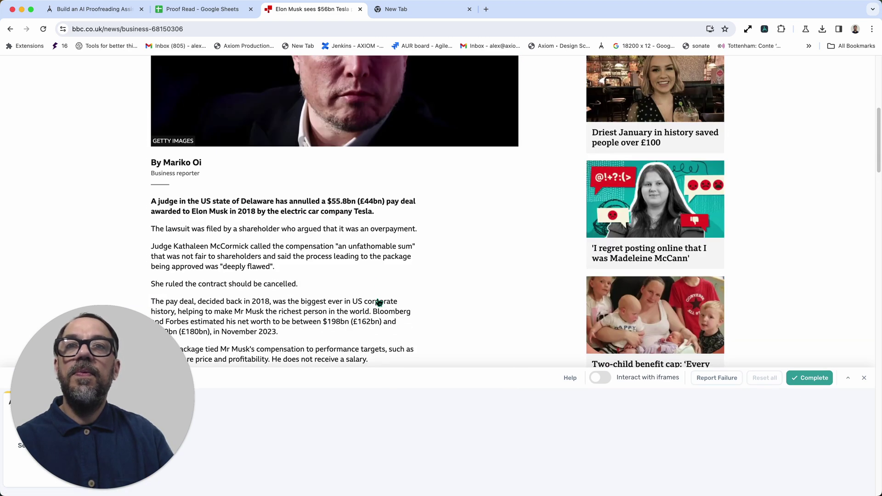
scroll(262, 119, "up", 1)
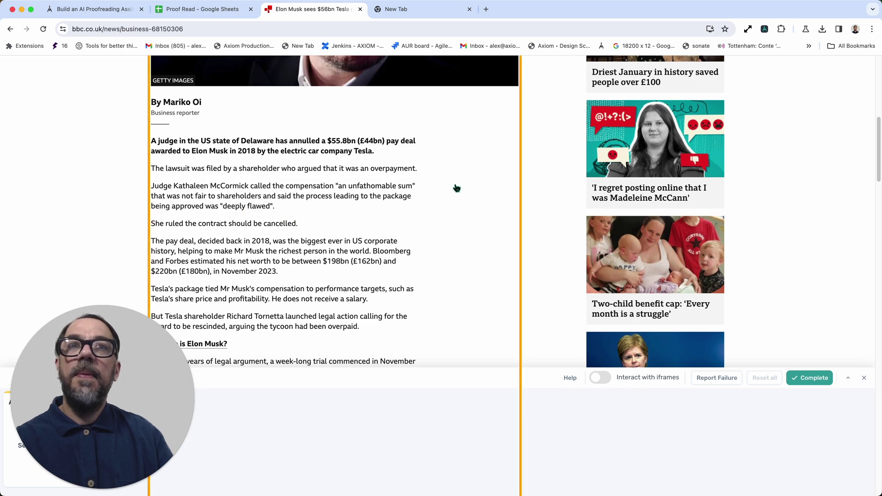
left_click(516, 187)
Step: Check the captured article text in column A and complete the selection
scroll(516, 188, "down", 4)
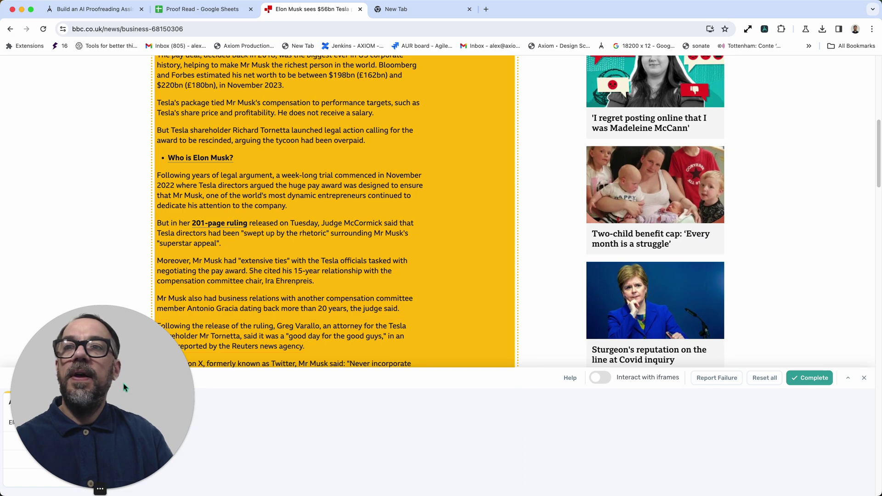
scroll(279, 259, "down", 15)
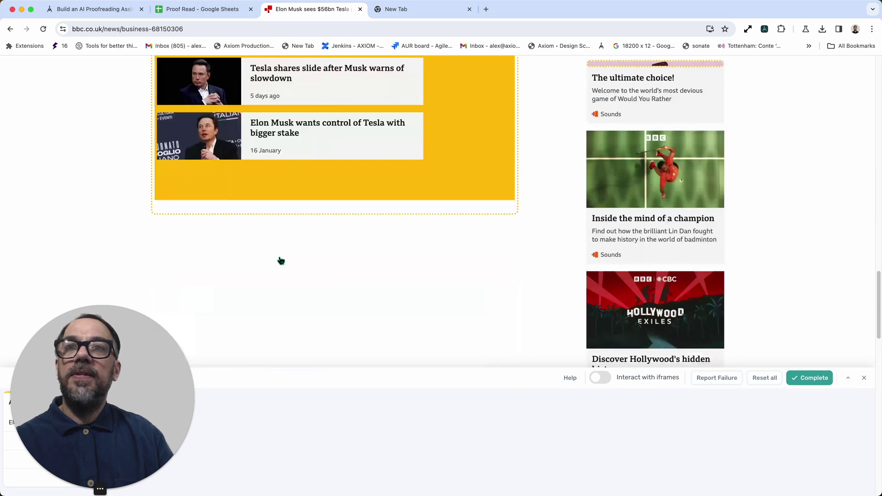
scroll(280, 260, "up", 6)
scroll(281, 260, "up", 20)
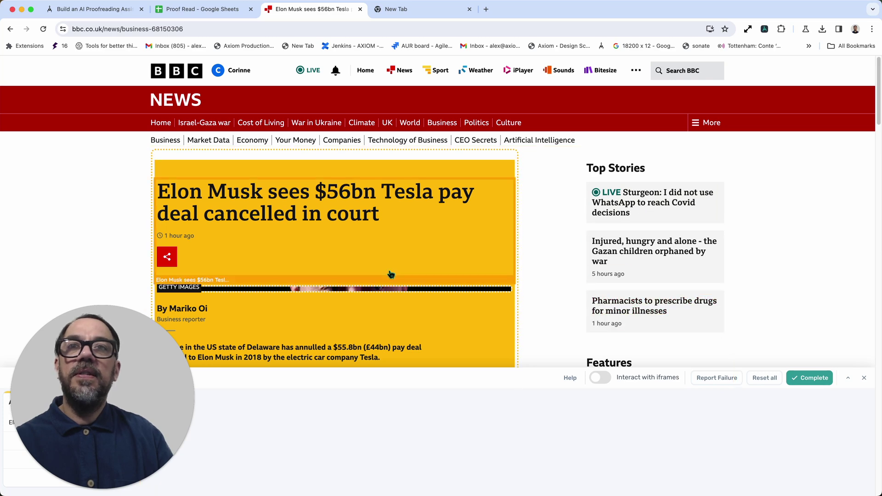
scroll(391, 275, "down", 6)
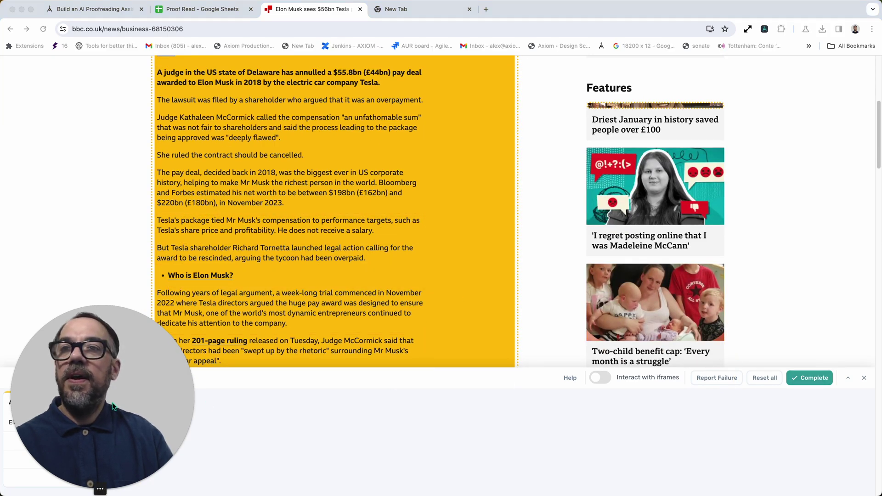
left_click_drag(113, 359, 123, 300)
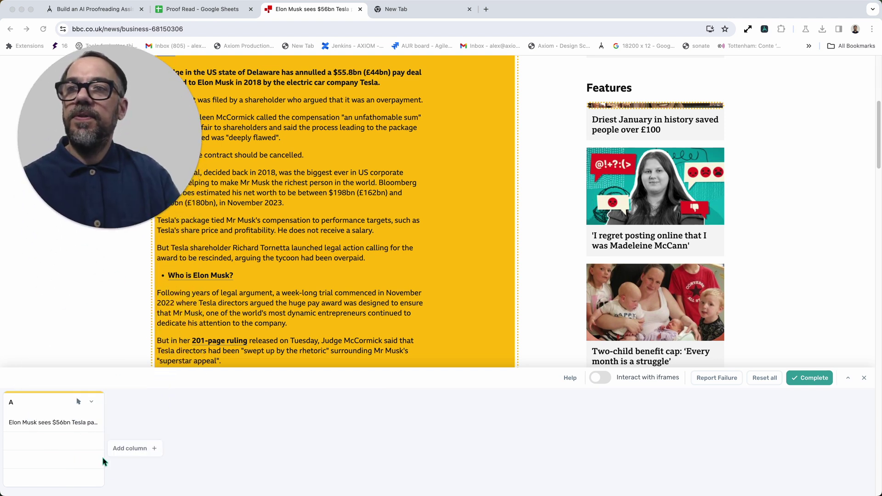
left_click_drag(14, 422, 106, 431)
left_click(91, 402)
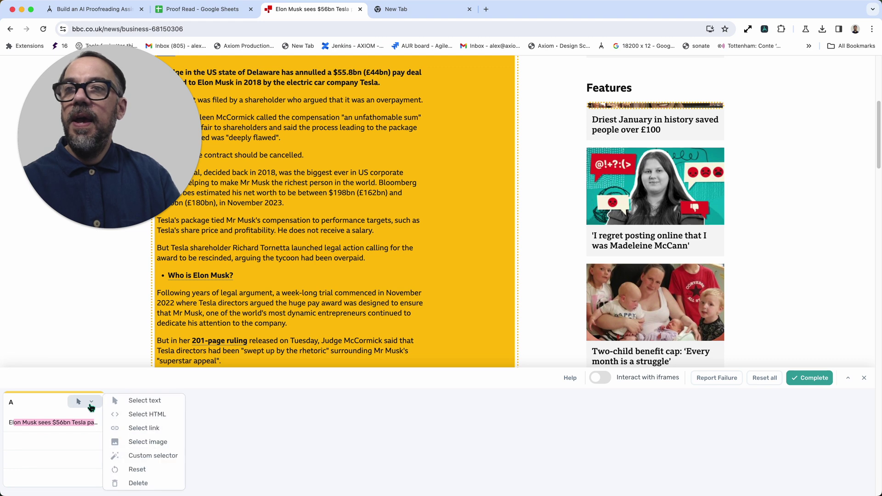
left_click(124, 414)
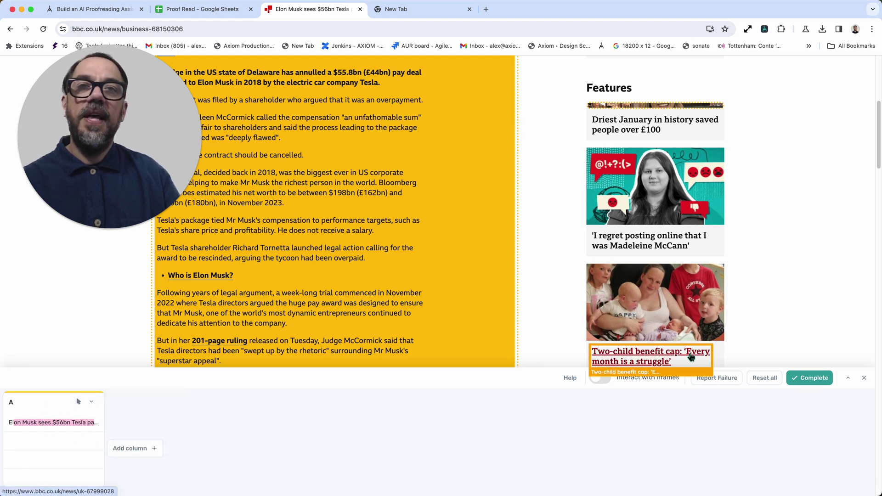
left_click(811, 379)
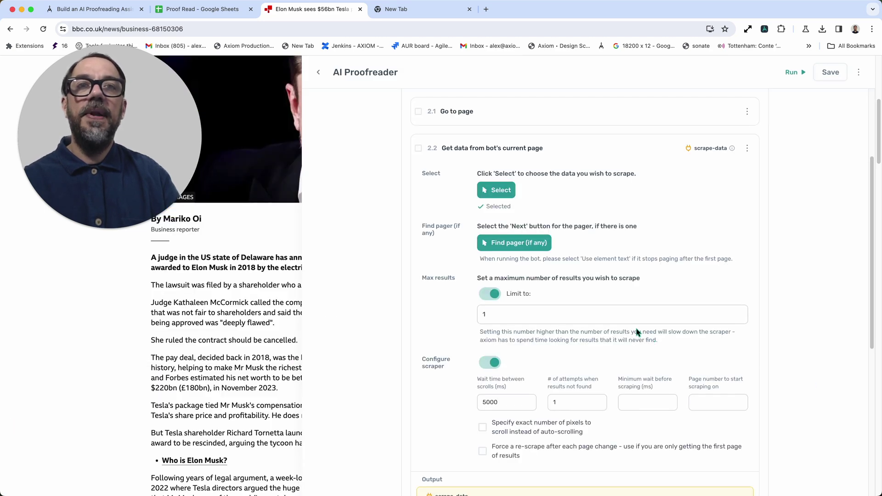
Step: Review step 2.2's settings (1 retry, 5000 ms scroll wait) and collapse it
scroll(634, 329, "down", 2)
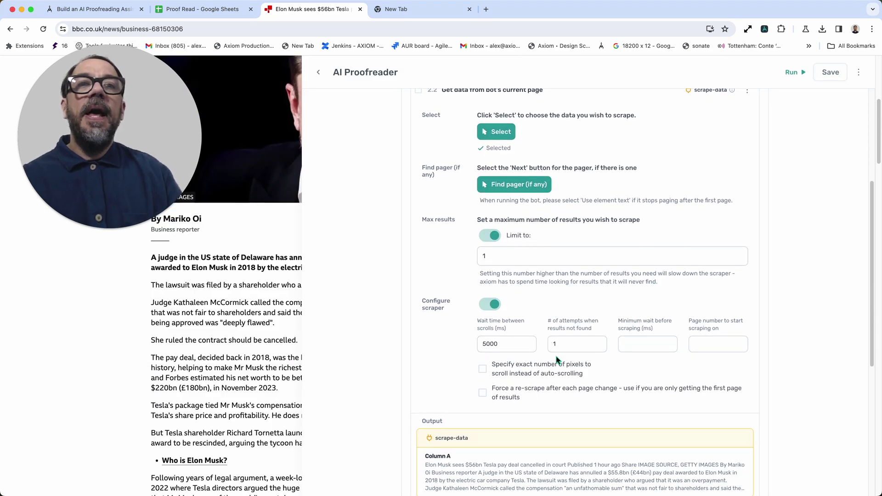
scroll(557, 360, "up", 2)
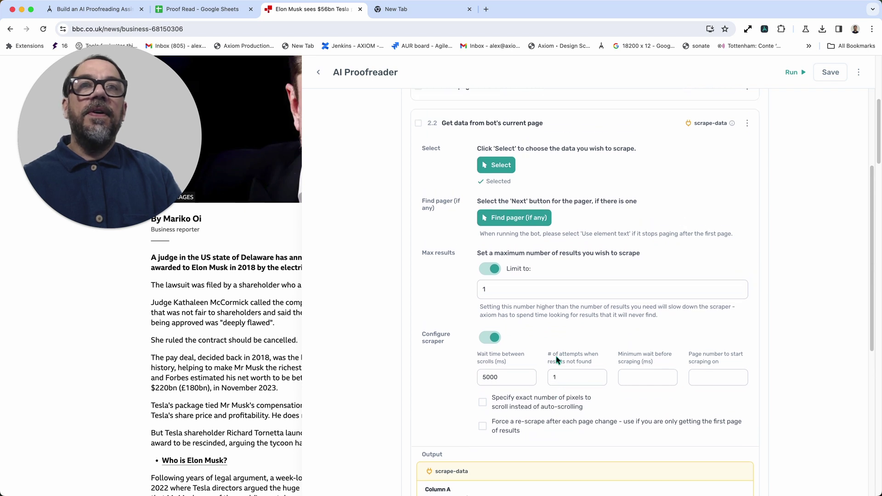
scroll(558, 360, "down", 2)
scroll(557, 361, "down", 1)
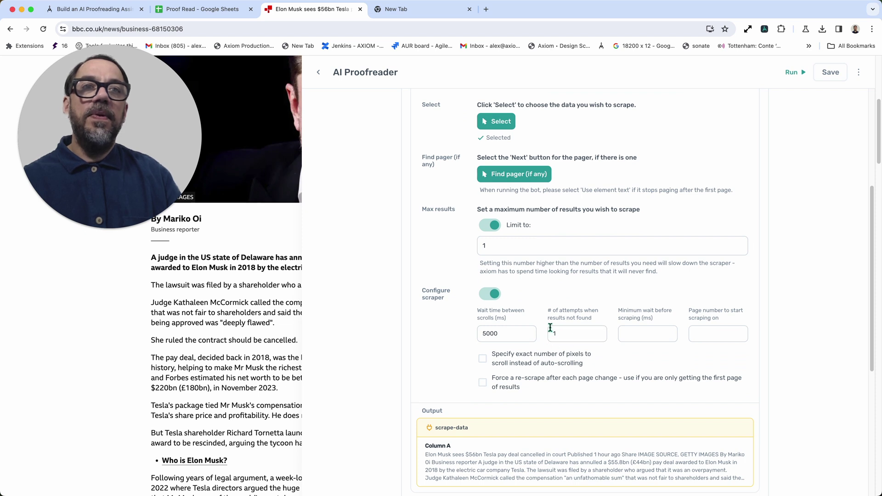
scroll(557, 325, "up", 1)
scroll(556, 324, "up", 2)
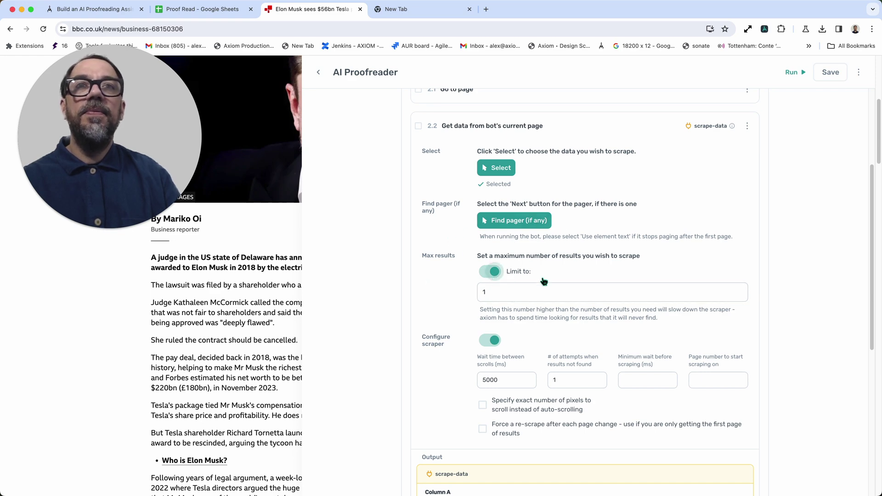
scroll(595, 266, "down", 5)
scroll(597, 271, "up", 7)
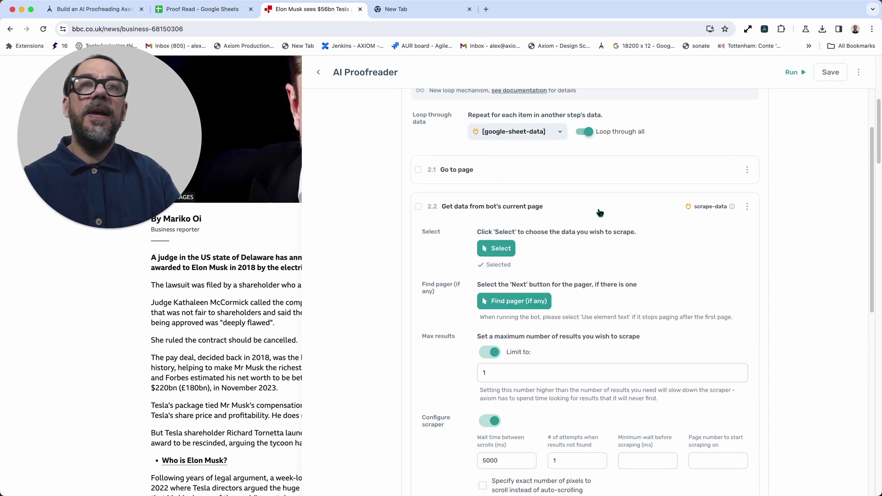
left_click(599, 212)
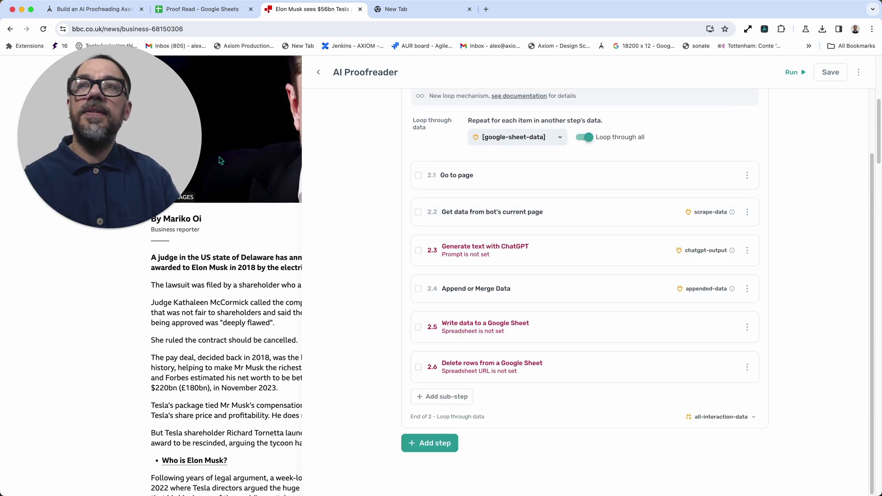
Step: Expand the Generate text with ChatGPT step and check the entered API key
left_click_drag(150, 193, 144, 394)
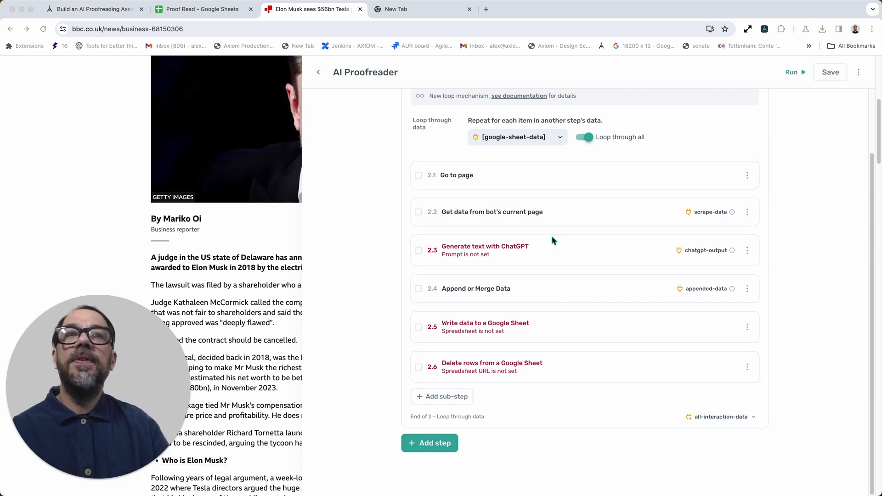
left_click(554, 259)
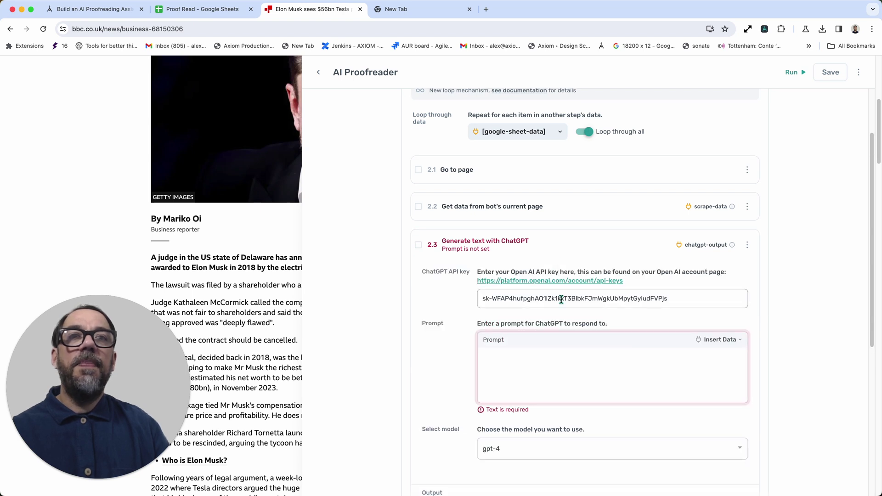
scroll(561, 300, "down", 2)
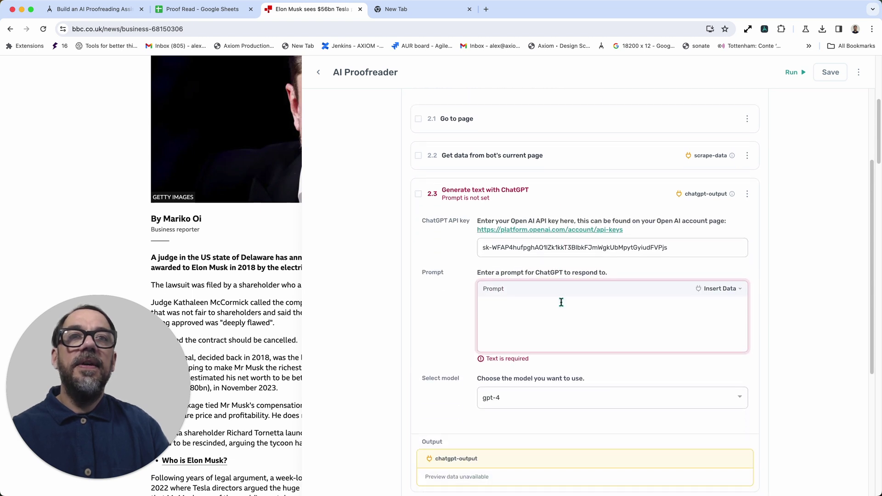
triple_click(548, 246)
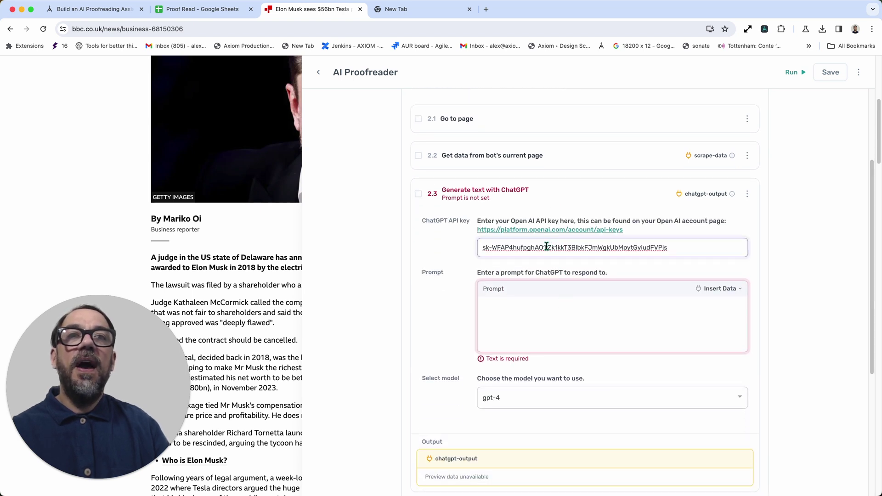
left_click(711, 247)
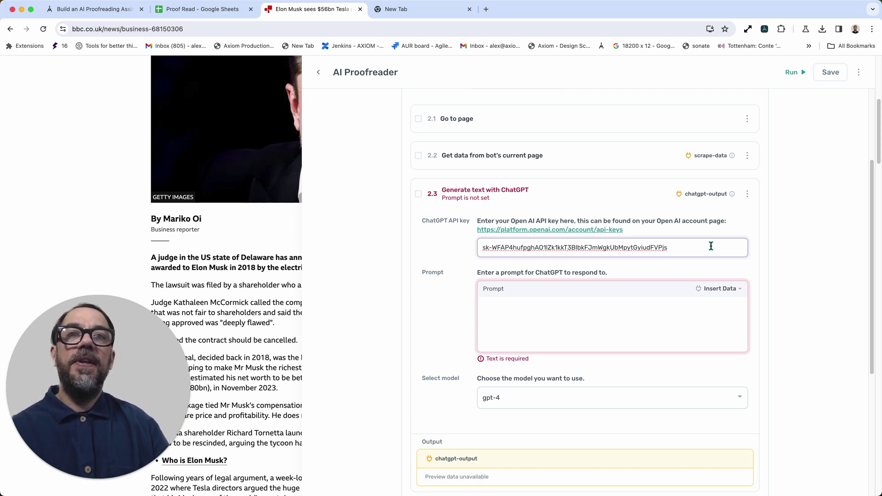
Step: Recheck the API key, place the cursor in the empty Prompt box, then return to the guide
left_click(581, 314)
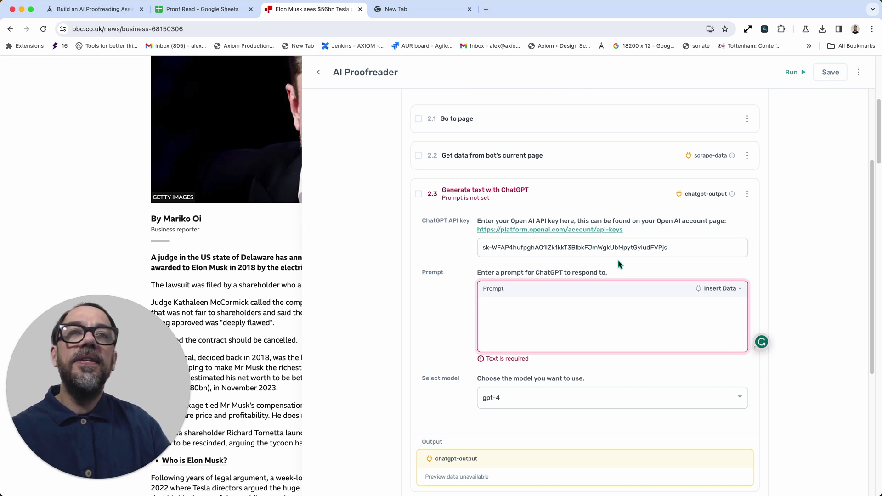
triple_click(563, 249)
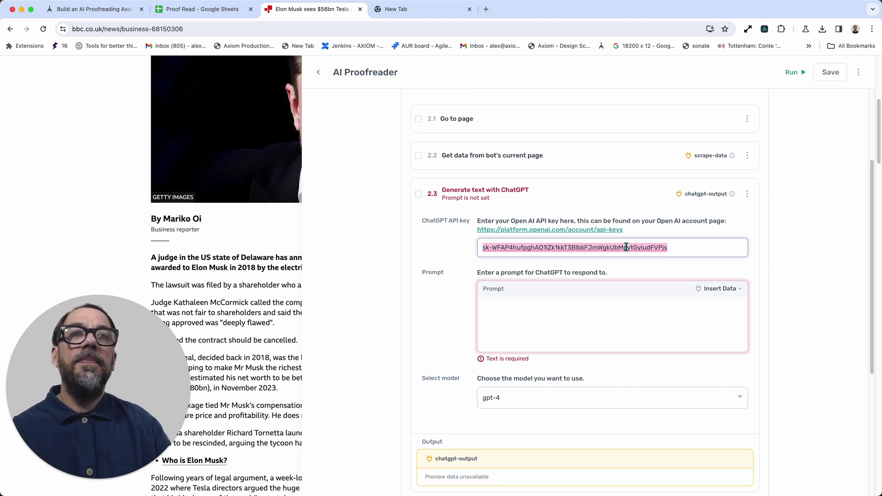
left_click(577, 325)
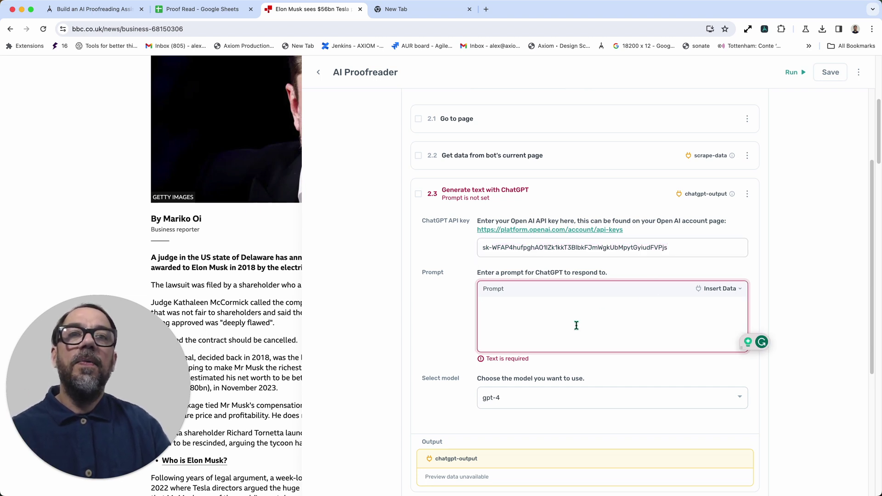
scroll(570, 331, "down", 1)
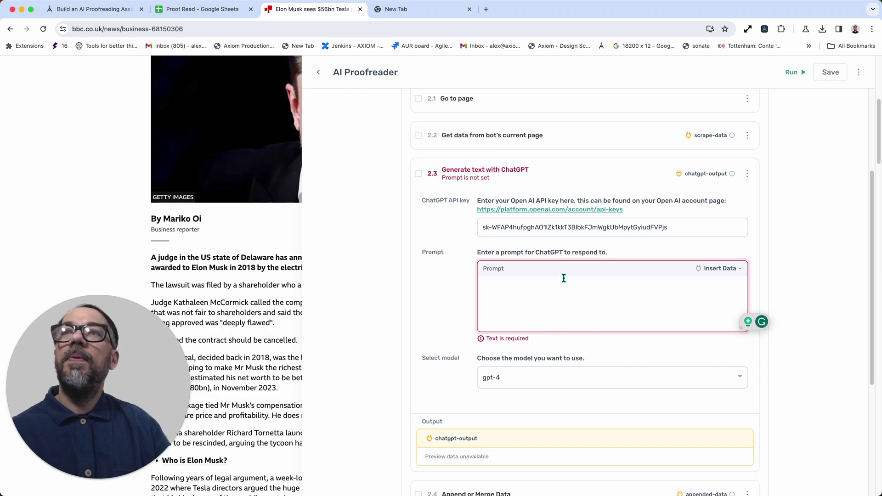
left_click(99, 14)
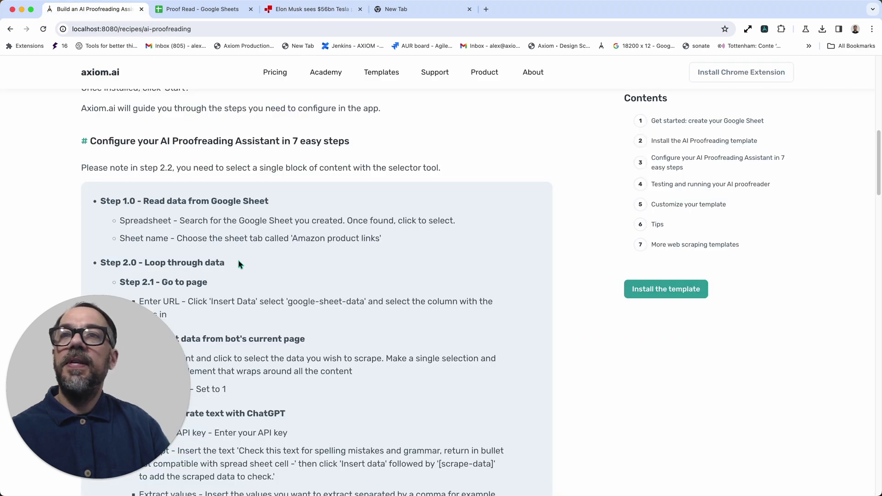
Step: Select the Step 2.3 prompt 'Check this text for spelling mistakes…' and return to the bot editor
scroll(239, 264, "down", 4)
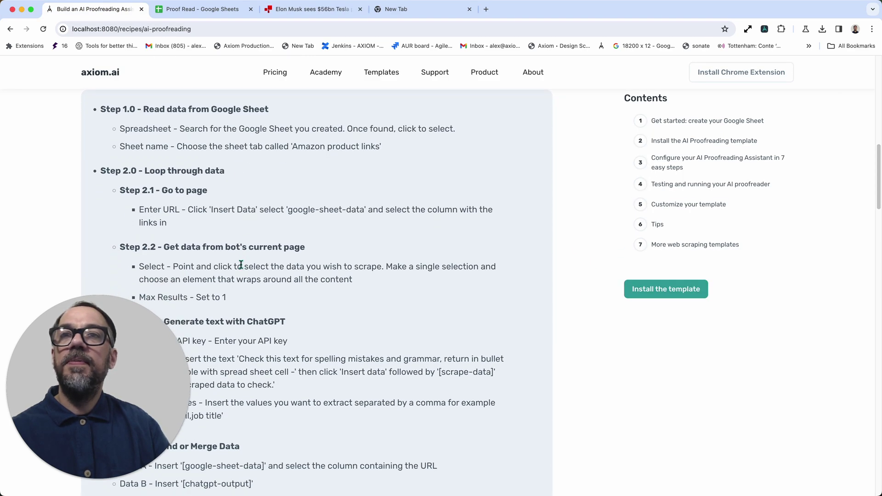
scroll(241, 265, "down", 6)
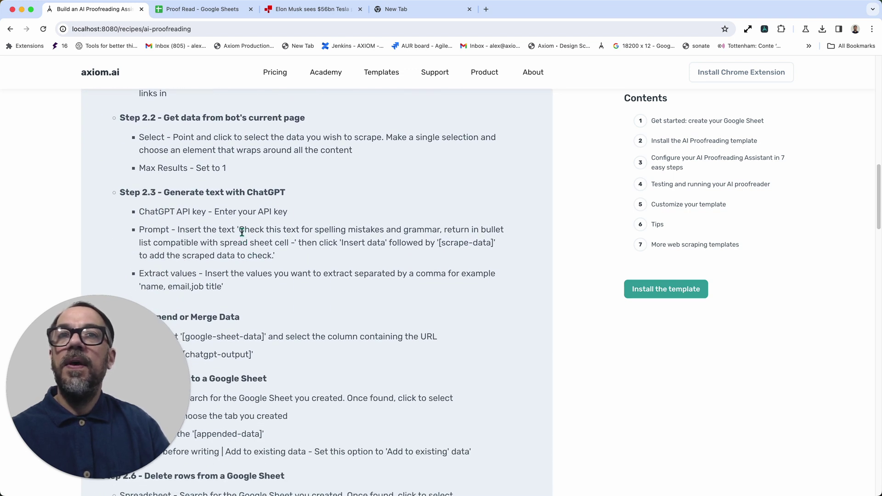
left_click_drag(239, 230, 288, 242)
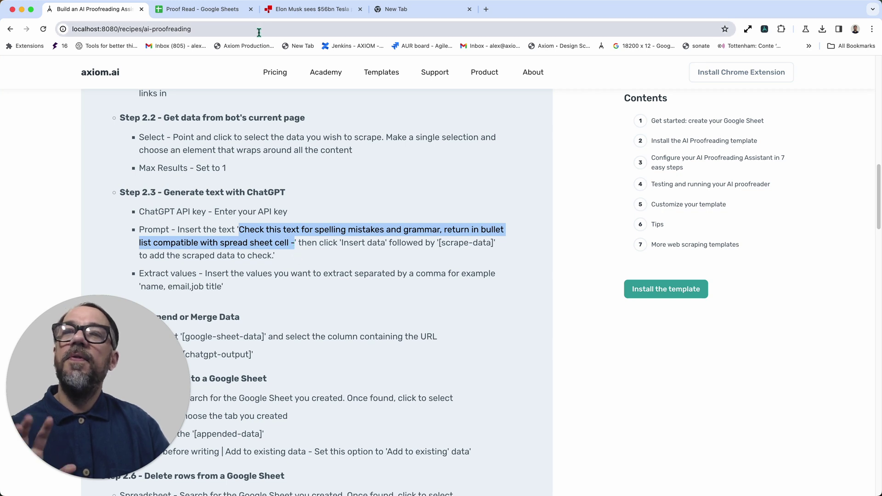
left_click(304, 10)
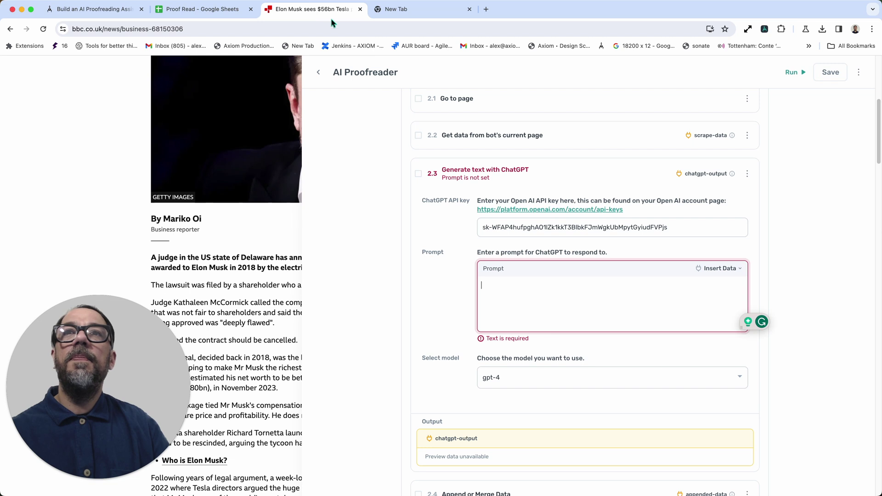
Step: Paste the proofreading prompt into step 2.3 and append [scrape-data] via Insert Data
left_click(519, 289)
type("Check this text for spelling mistakes and grammar, return in bullet list compatible with spread sheet cell -")
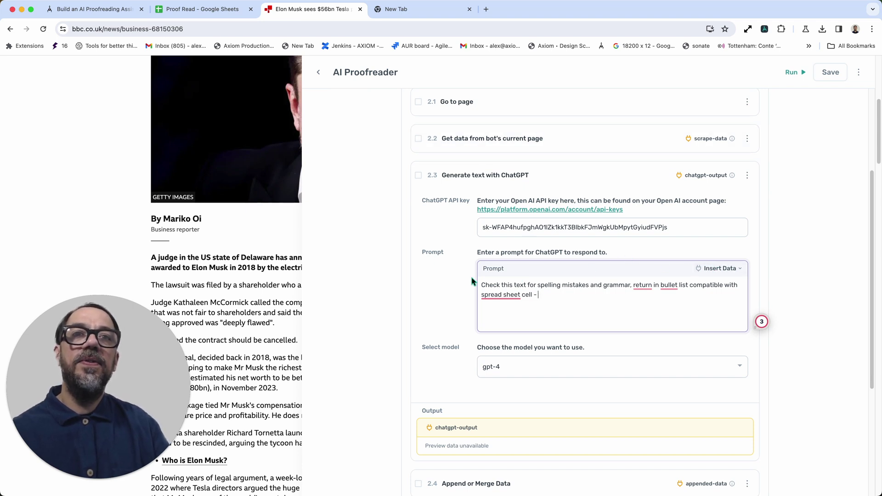
left_click(731, 273)
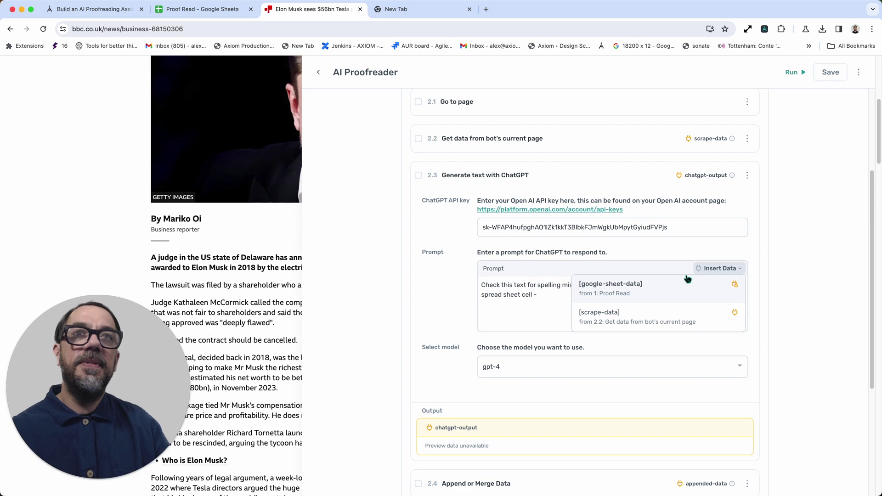
left_click(653, 320)
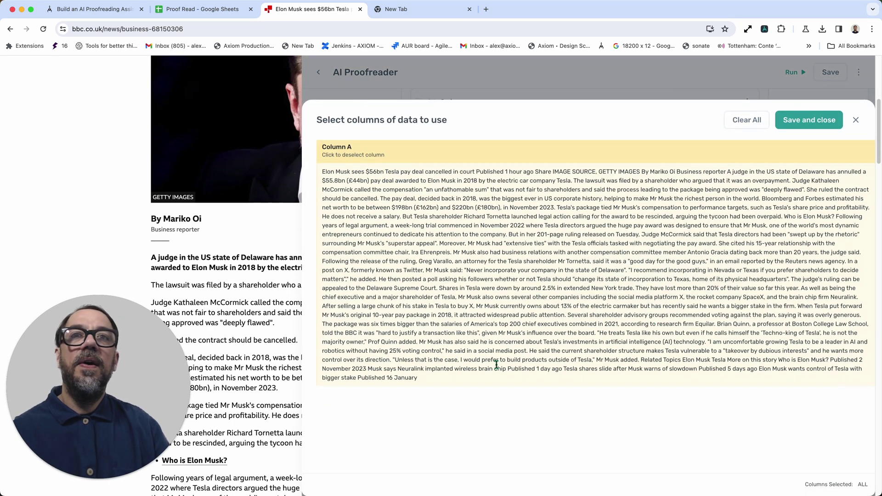
left_click_drag(426, 369, 804, 183)
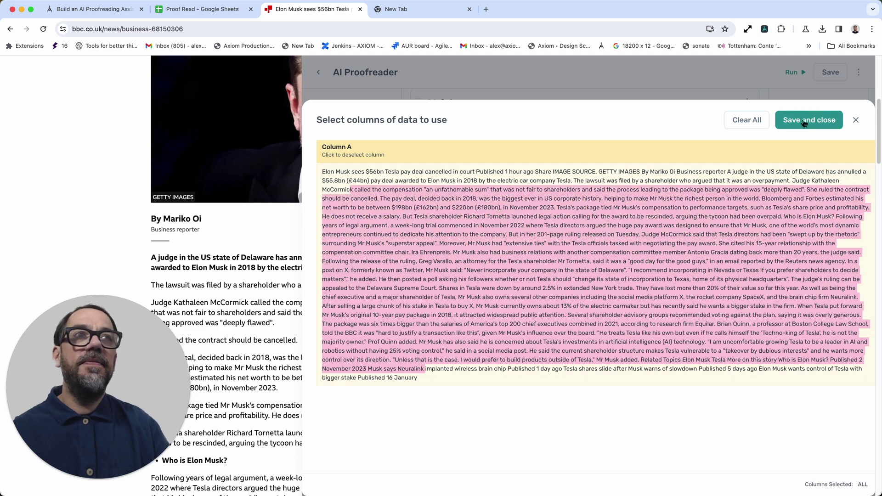
left_click(809, 120)
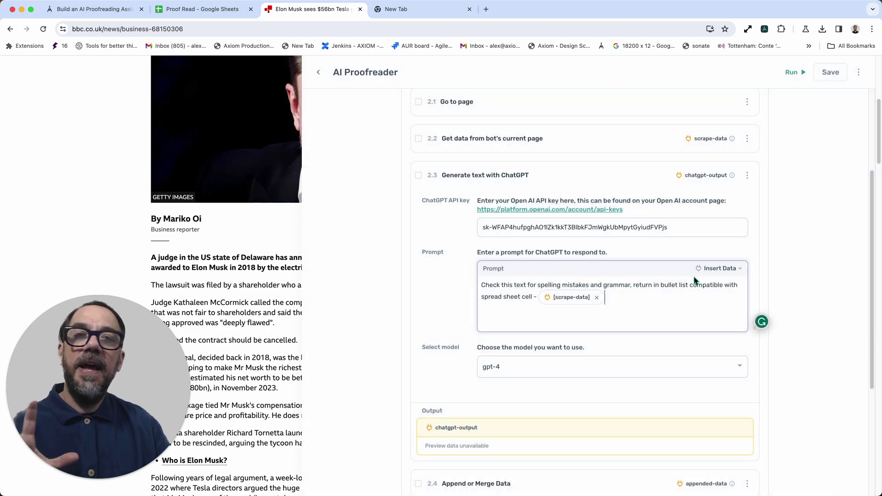
Step: Review the finished prompt and collapse the ChatGPT step
left_click(636, 349)
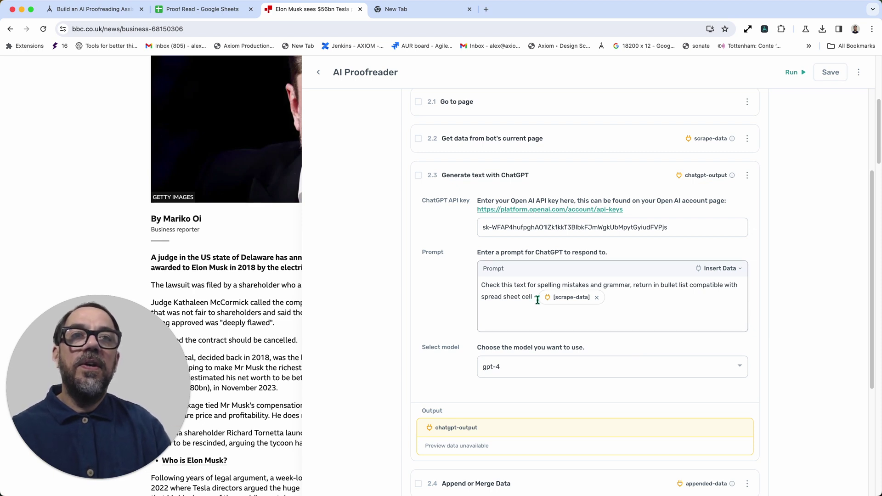
left_click_drag(538, 300, 502, 280)
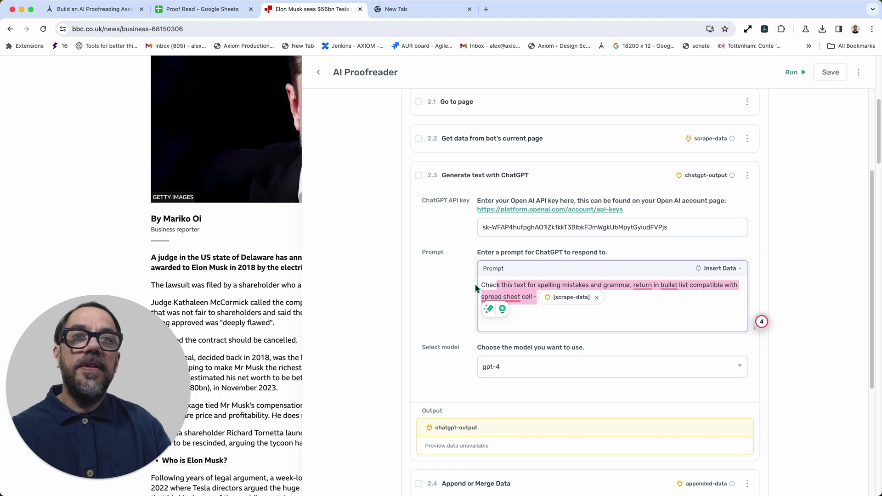
left_click(522, 314)
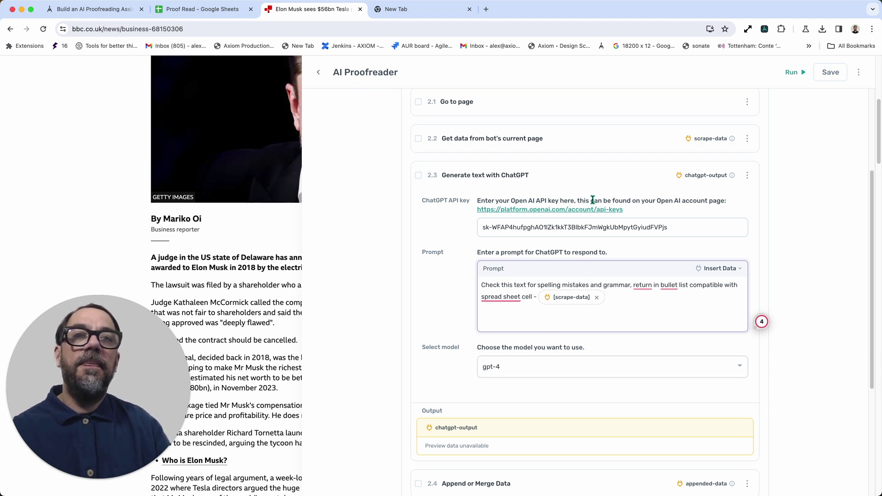
left_click(584, 174)
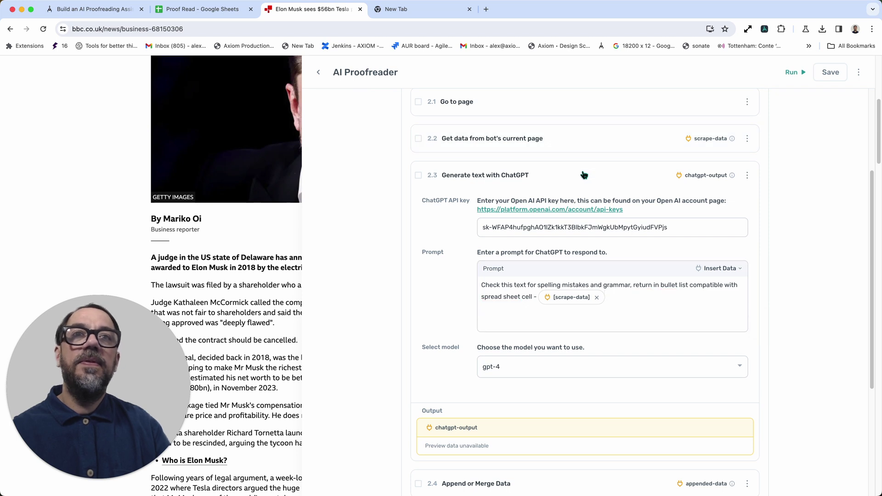
left_click(583, 175)
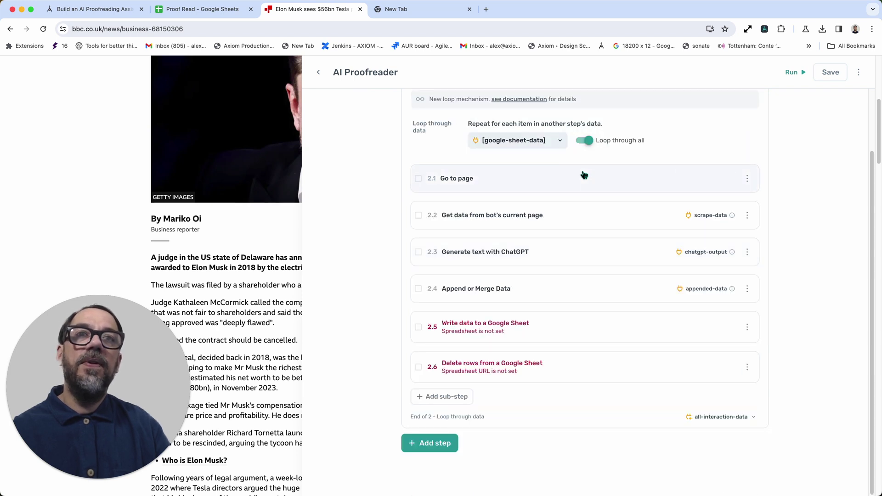
Step: Set Data A of the Append or Merge Data step to [google-sheet-data]
left_click(579, 291)
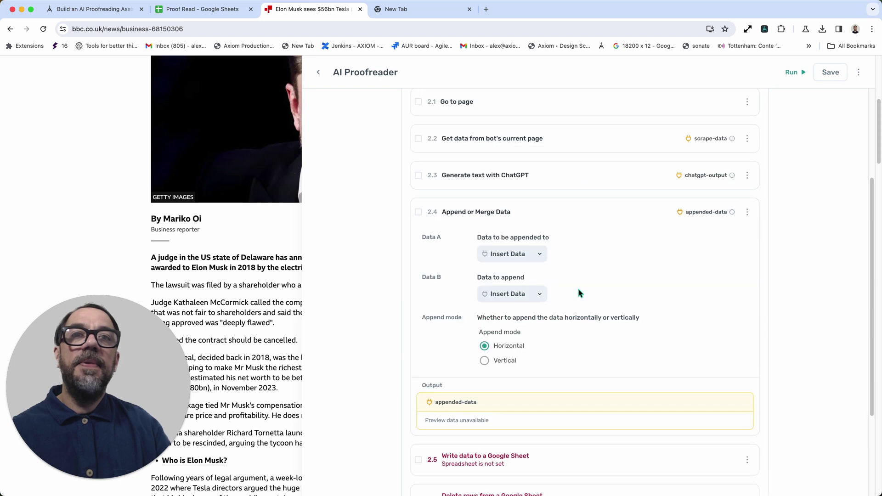
left_click(539, 256)
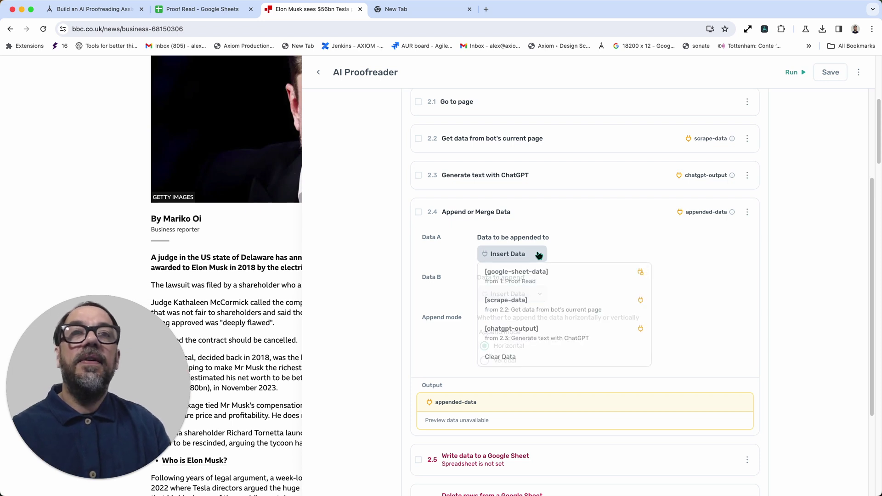
left_click(540, 282)
left_click(796, 125)
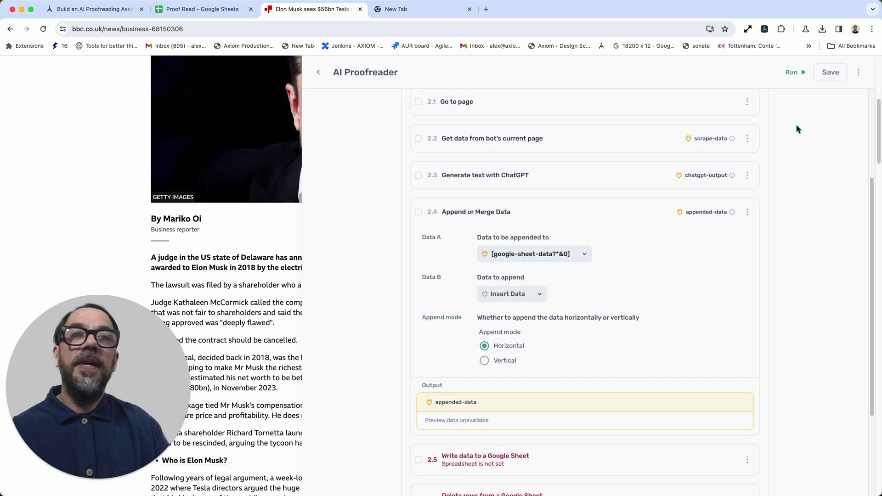
Step: Set Data B to [chatgpt-output], keep the Horizontal merge, and collapse the step
left_click(534, 295)
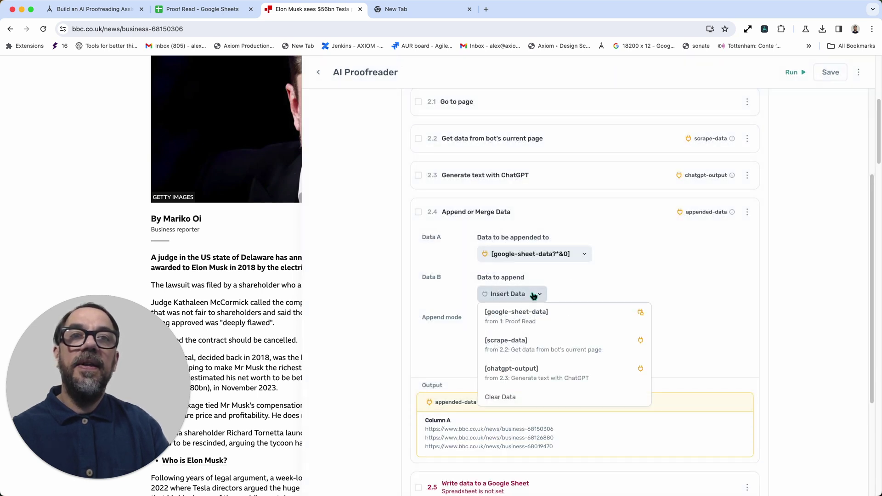
left_click(532, 378)
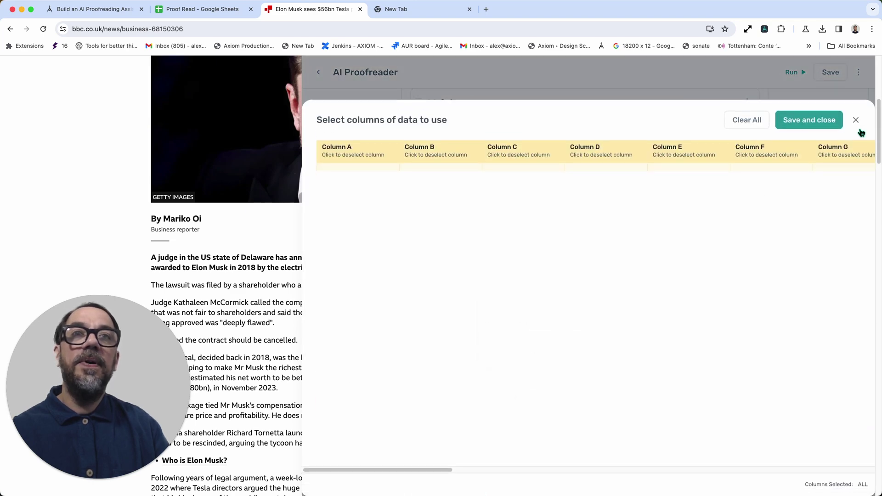
left_click(814, 128)
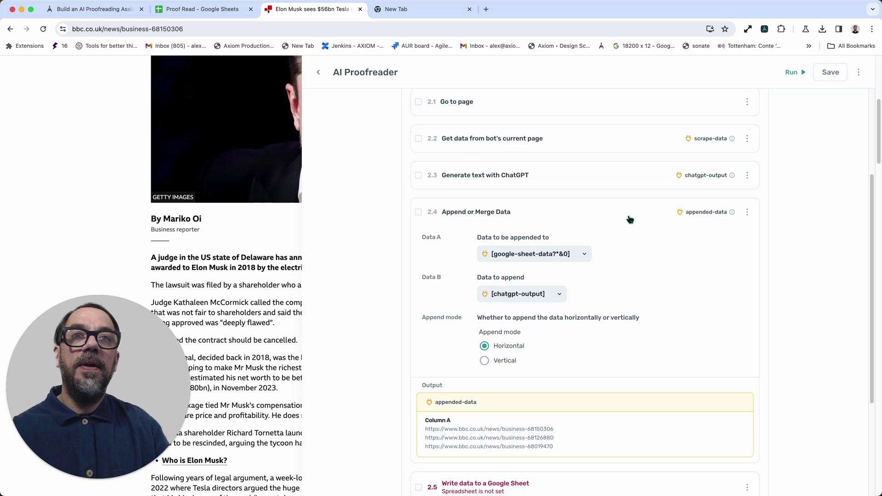
scroll(629, 221, "down", 3)
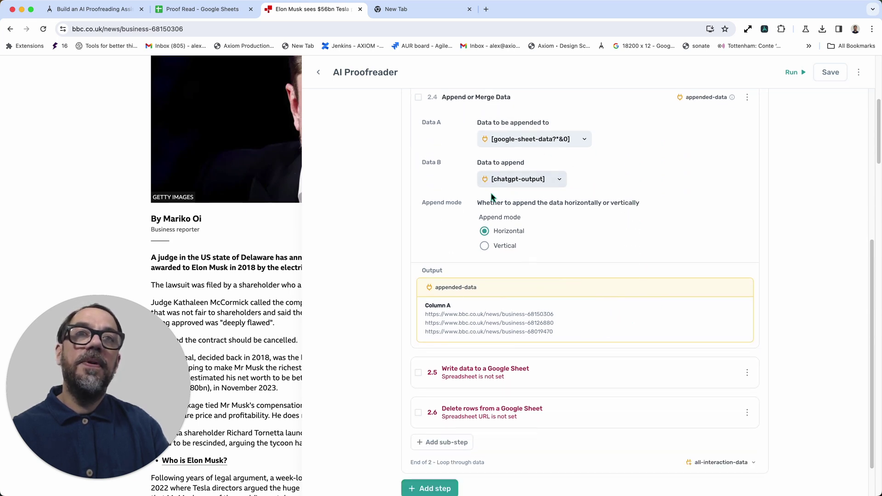
scroll(593, 288, "up", 1)
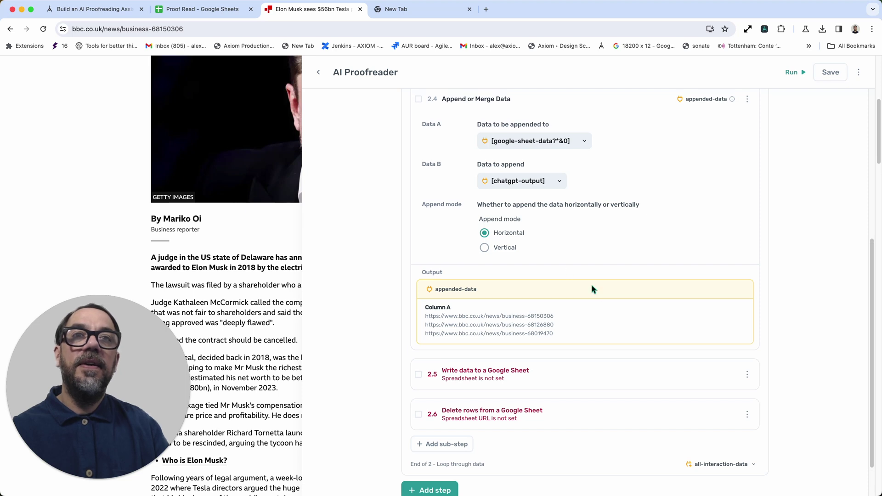
scroll(570, 257, "up", 1)
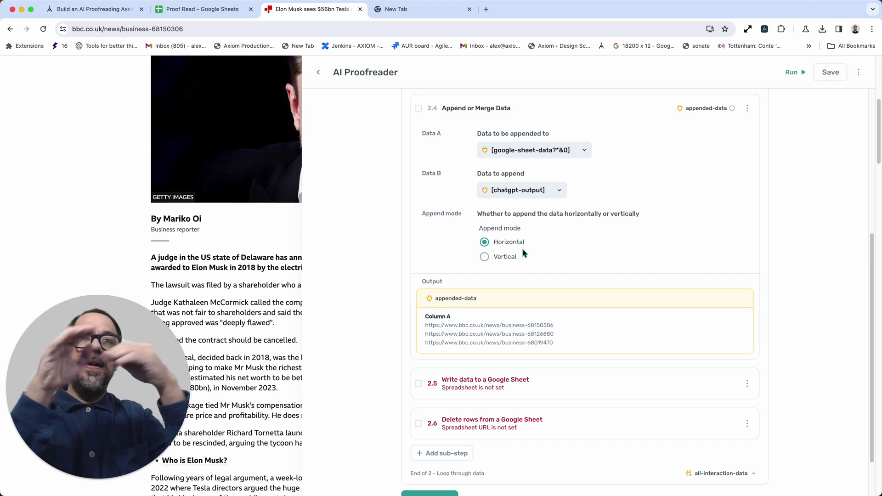
left_click(552, 108)
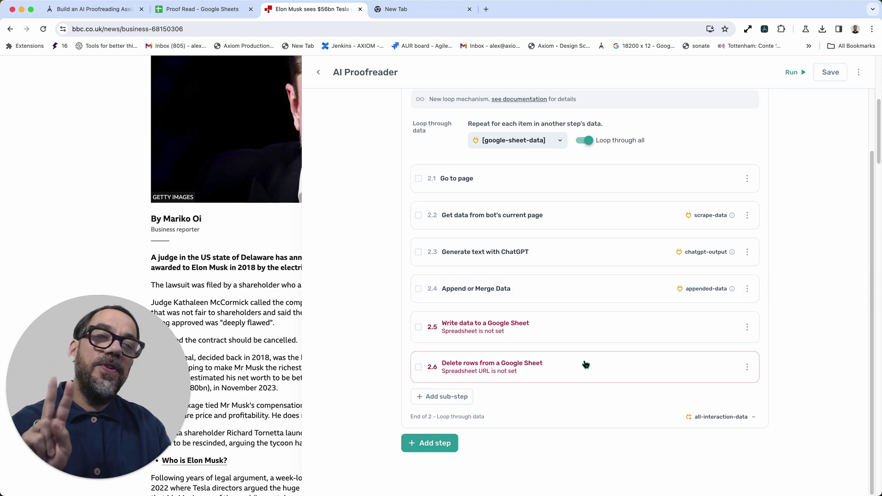
left_click(576, 323)
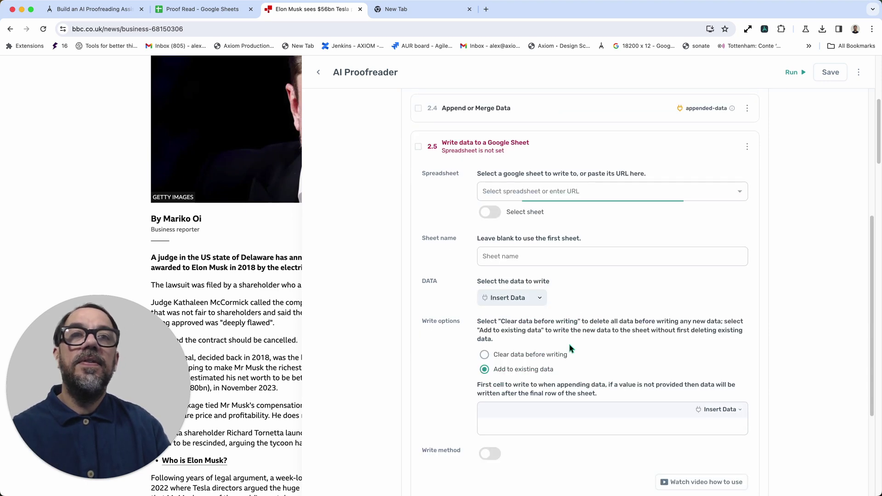
Step: Target the Changes sheet of the Proof Read spreadsheet for the write step
left_click(571, 203)
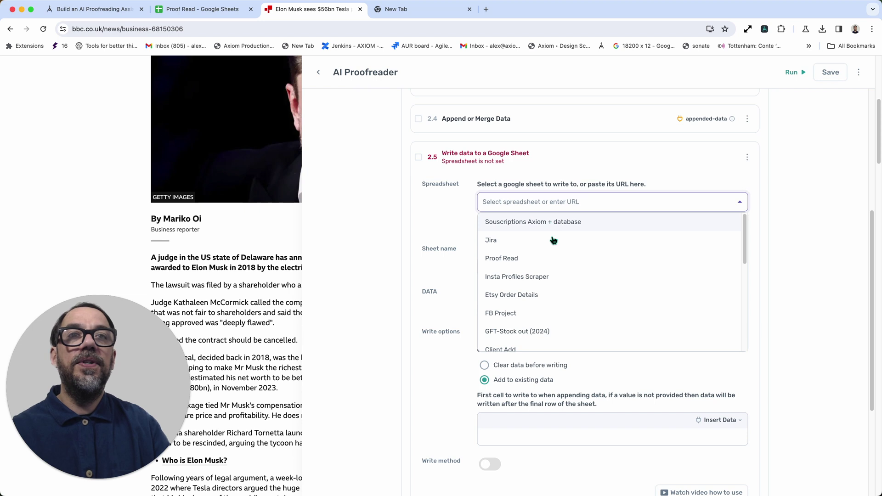
left_click(553, 256)
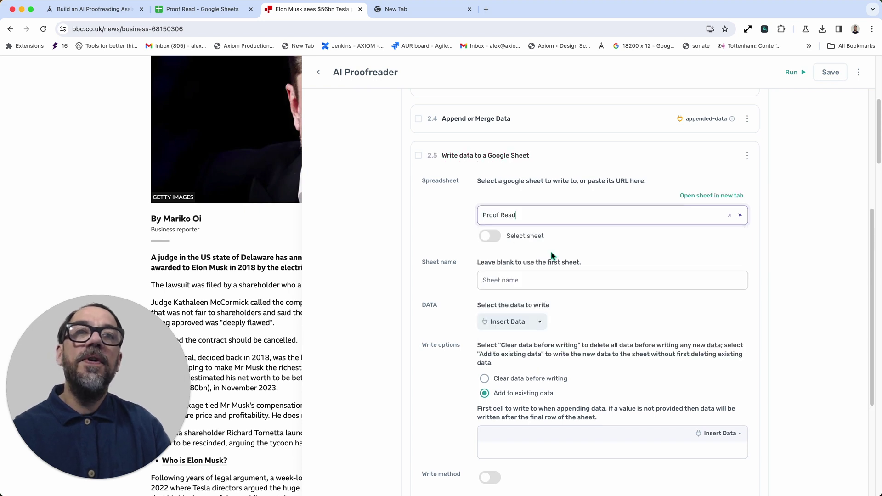
left_click(591, 284)
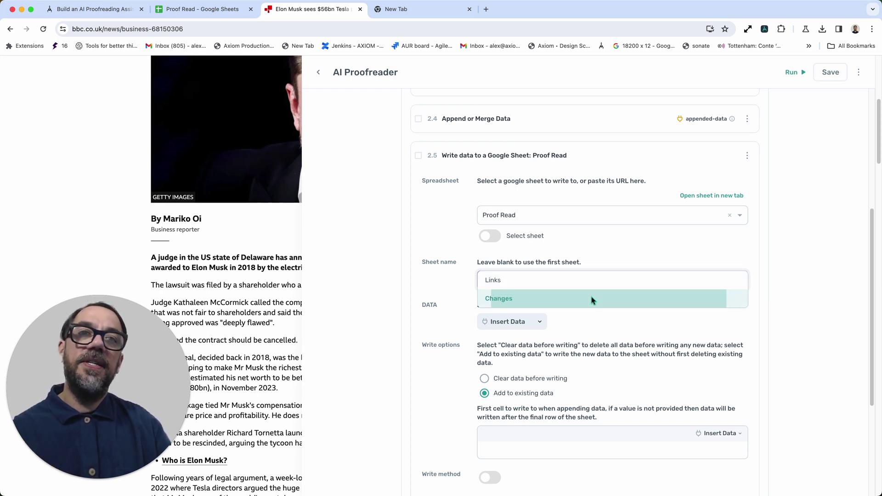
left_click(592, 300)
scroll(592, 317, "down", 2)
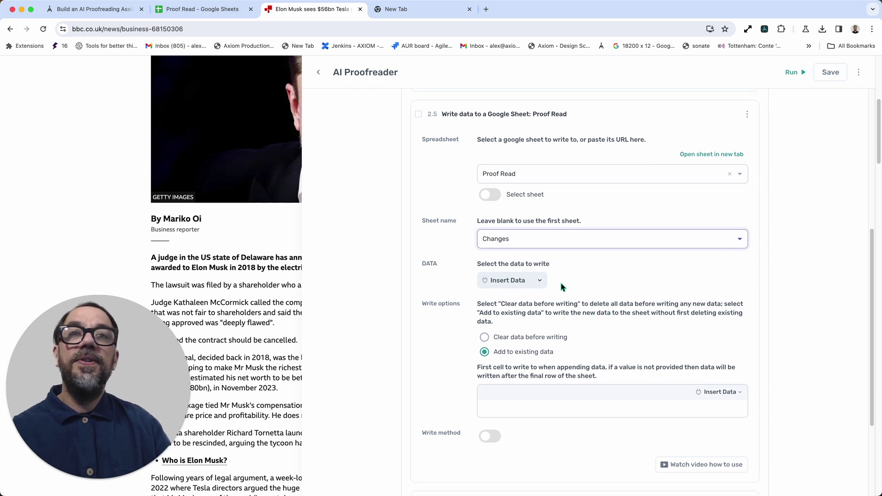
Step: Write [appended-data] with all columns, keeping 'Add to existing data', then collapse the step
left_click_drag(424, 264, 456, 268)
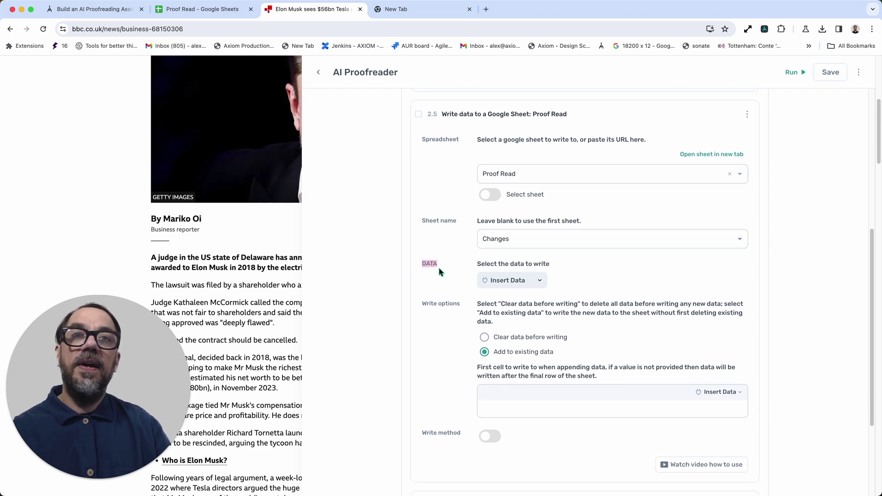
left_click(525, 284)
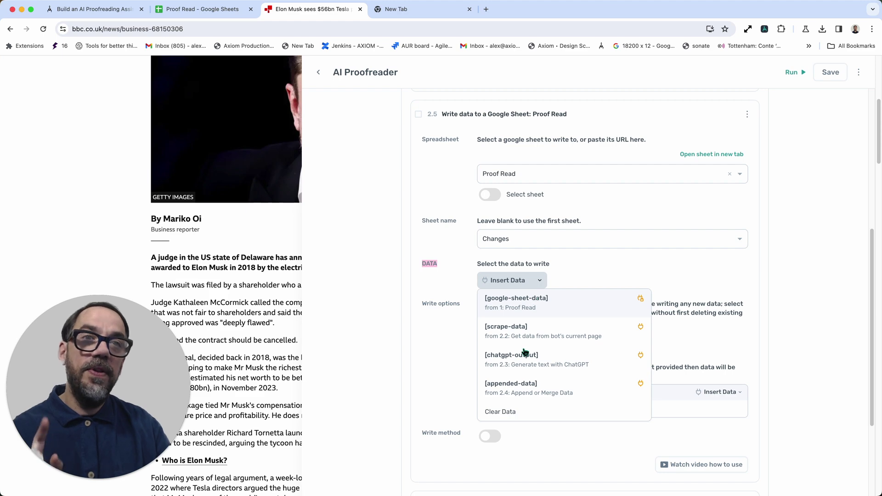
left_click(523, 394)
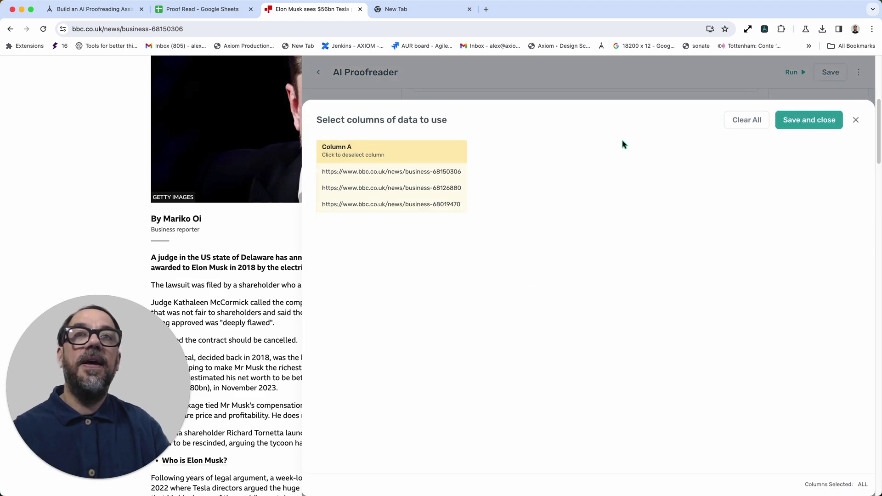
left_click(786, 128)
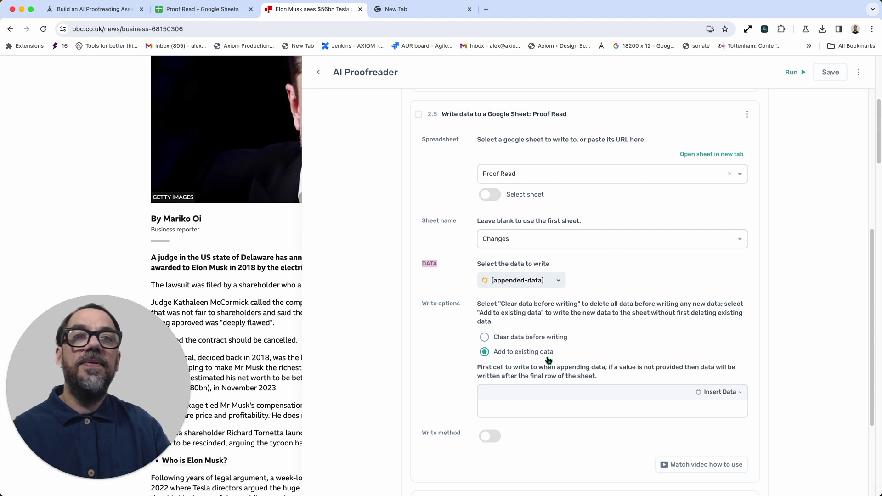
scroll(565, 339, "up", 1)
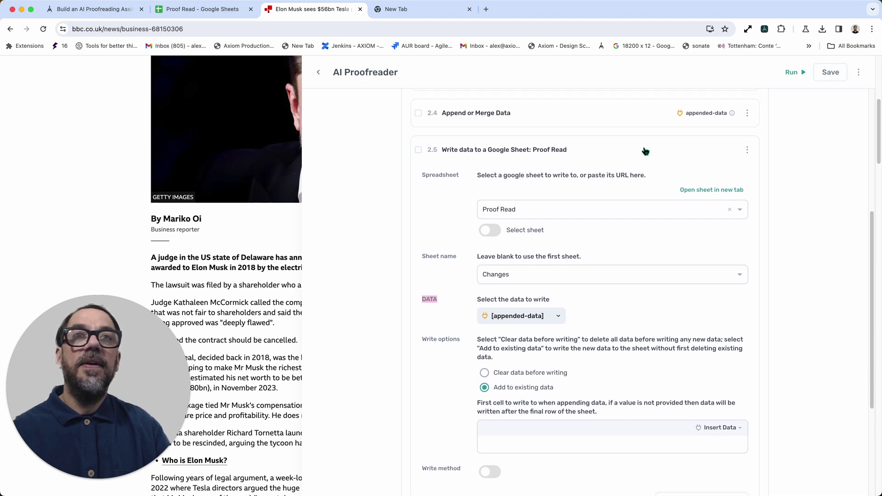
scroll(618, 263, "down", 1)
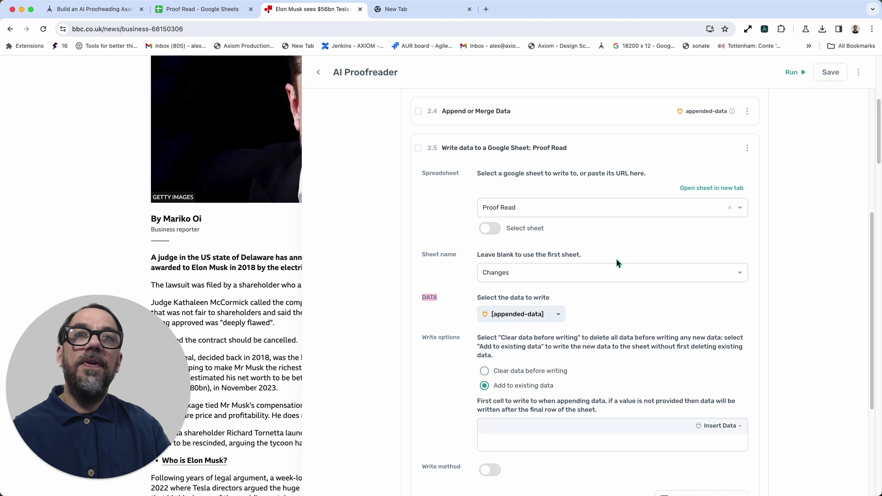
left_click(637, 154)
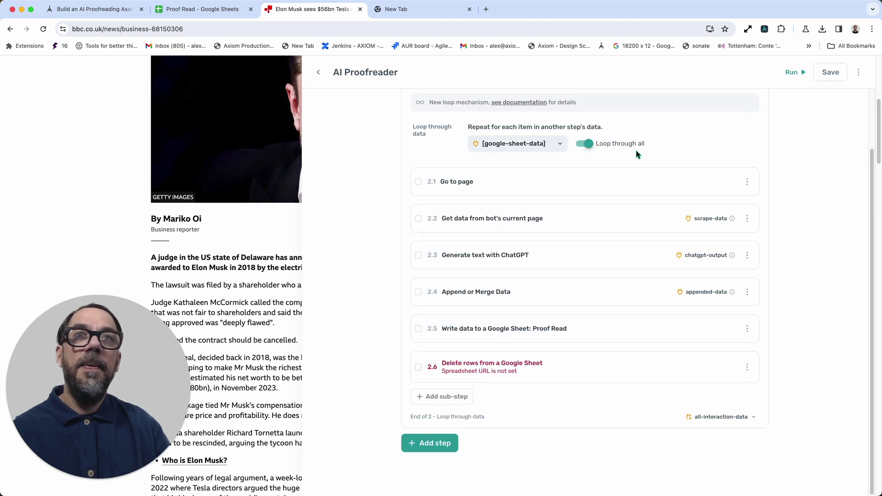
Step: Set the Delete rows step's spreadsheet to Proof Read and its sheet name to Links
left_click(590, 365)
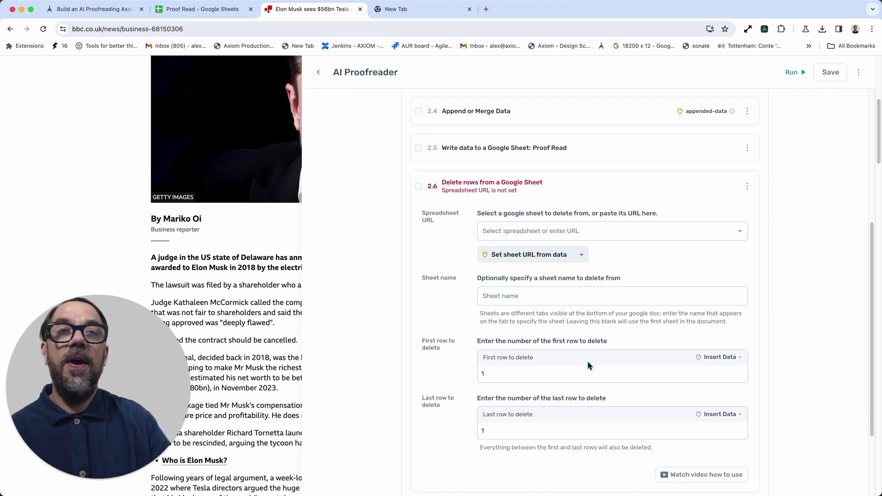
left_click(609, 231)
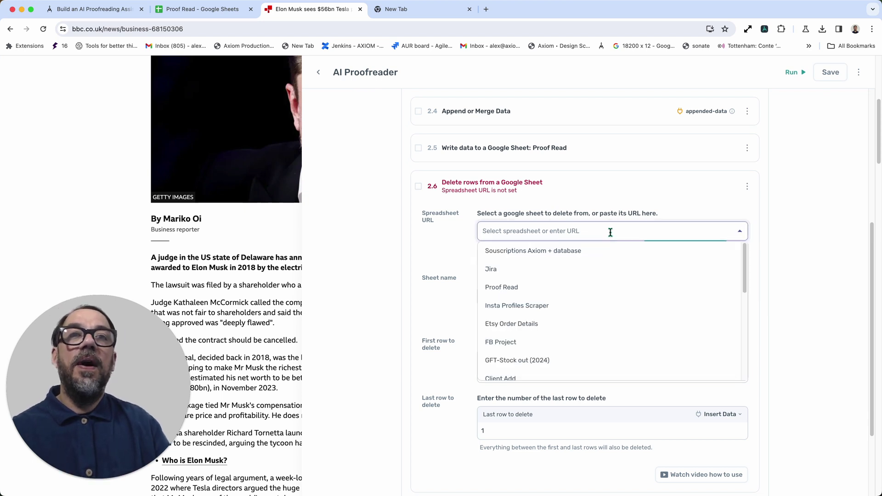
left_click(593, 289)
scroll(652, 291, "down", 2)
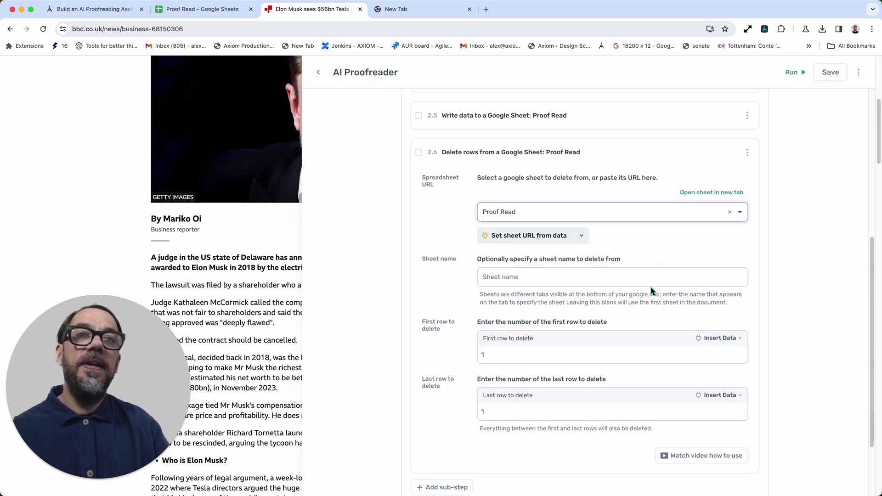
left_click(524, 284)
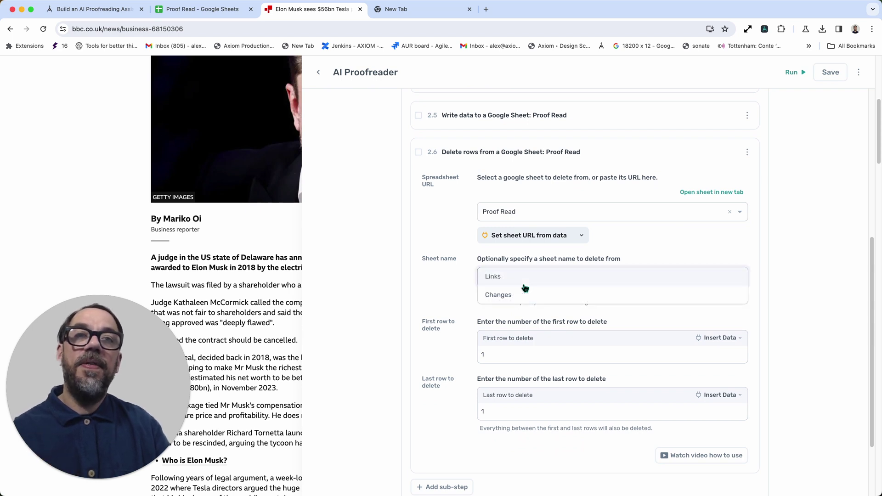
left_click(525, 285)
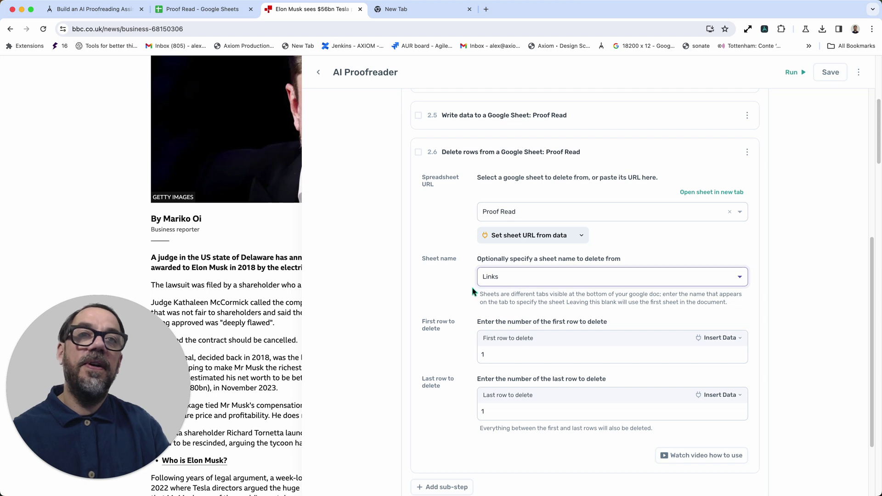
scroll(550, 359, "down", 2)
scroll(552, 366, "up", 1)
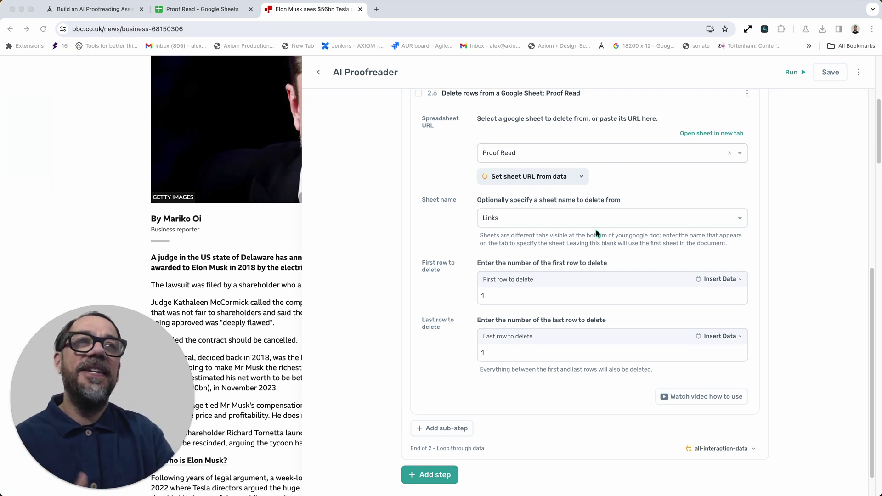
left_click(788, 72)
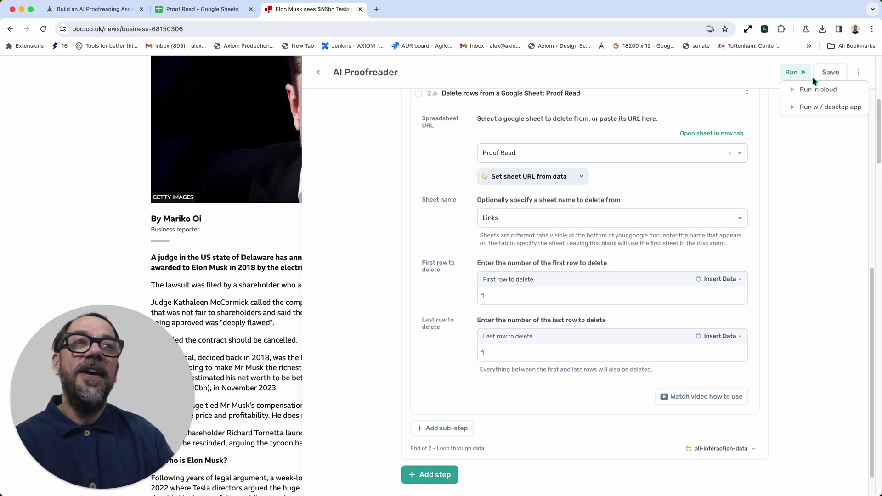
Step: Run the AI Proofreader with the desktop app, moving its automated Chrome window aside
left_click(830, 108)
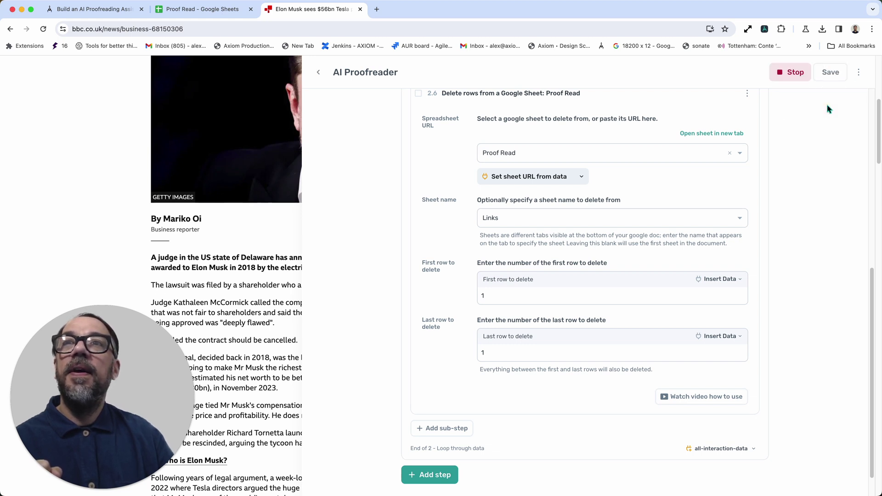
left_click_drag(89, 8, 595, 19)
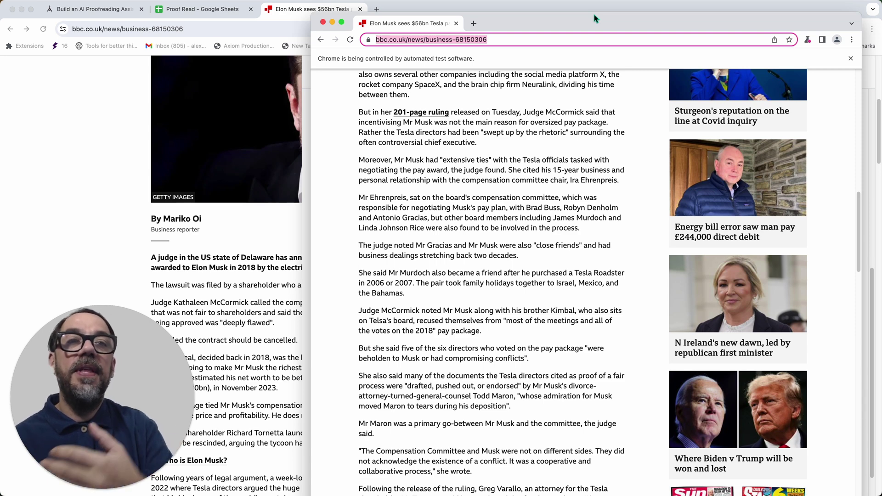
left_click(200, 21)
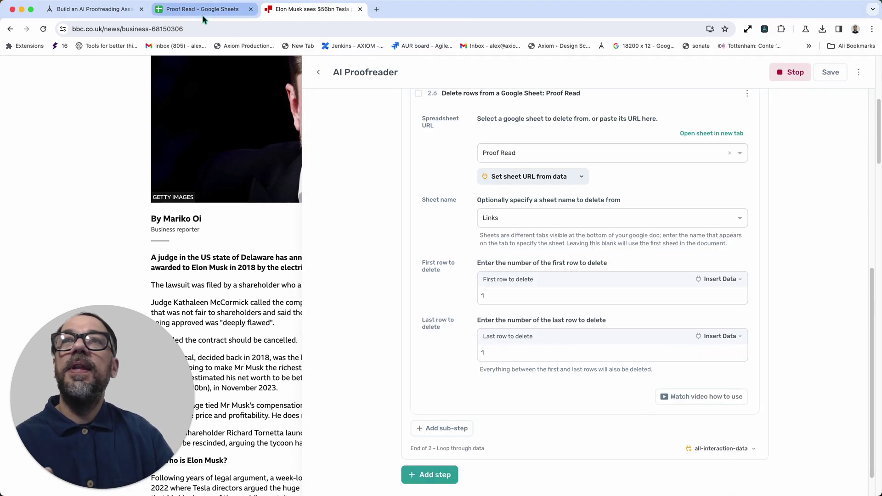
Step: Inspect the Changes sheet in Proof Read: the article link in A1 and corrections in B1
left_click(204, 11)
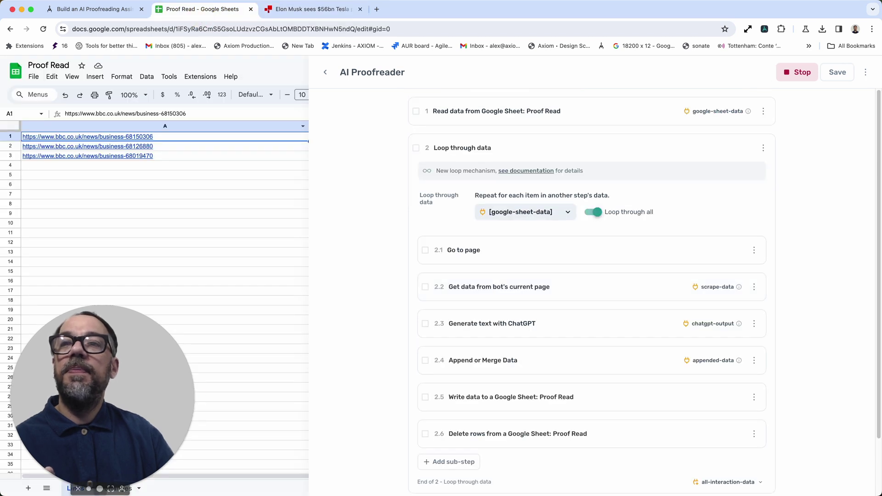
left_click(121, 491)
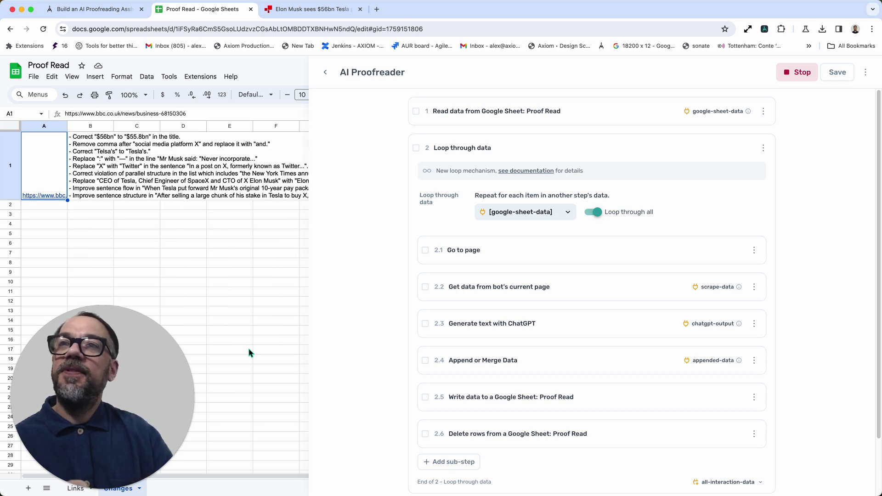
left_click(61, 133)
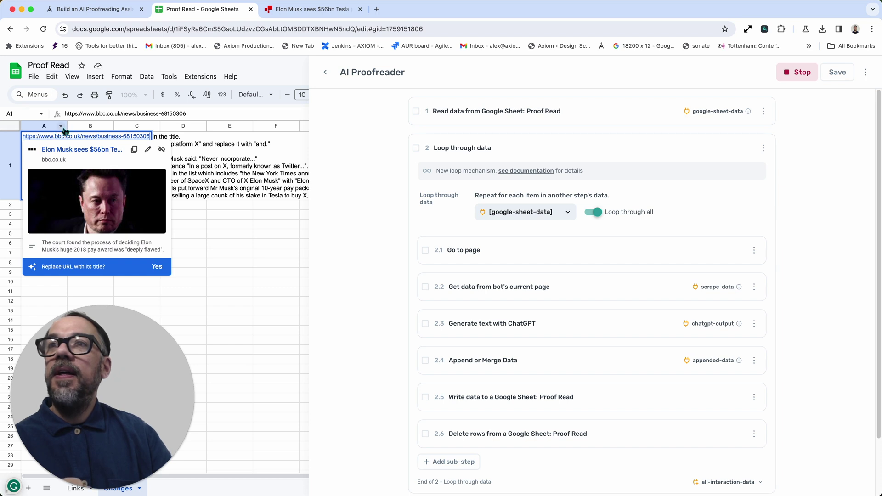
left_click(198, 216)
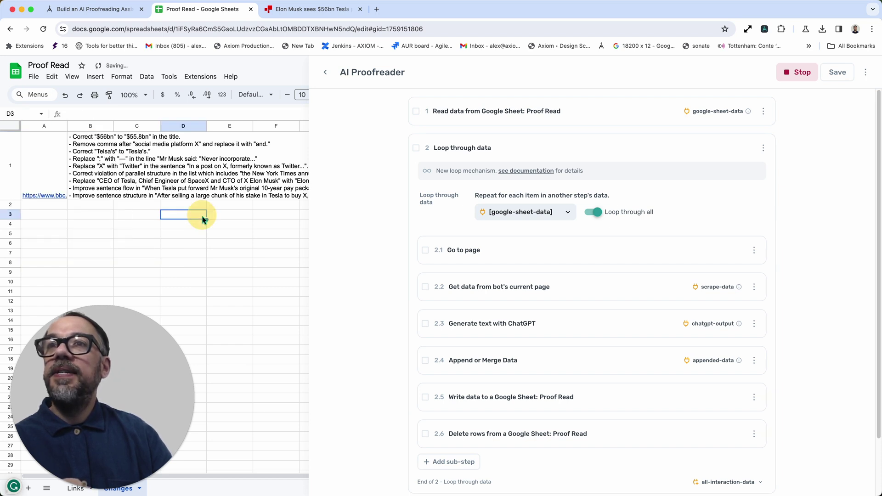
left_click(80, 142)
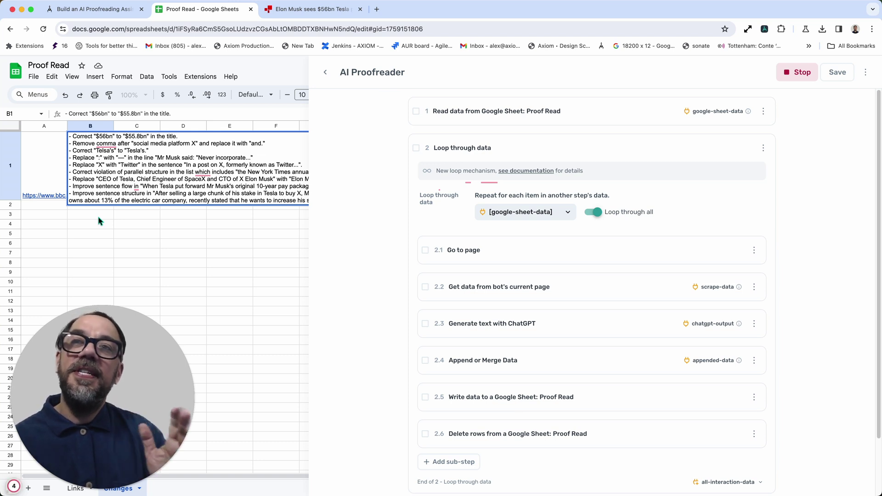
left_click(200, 274)
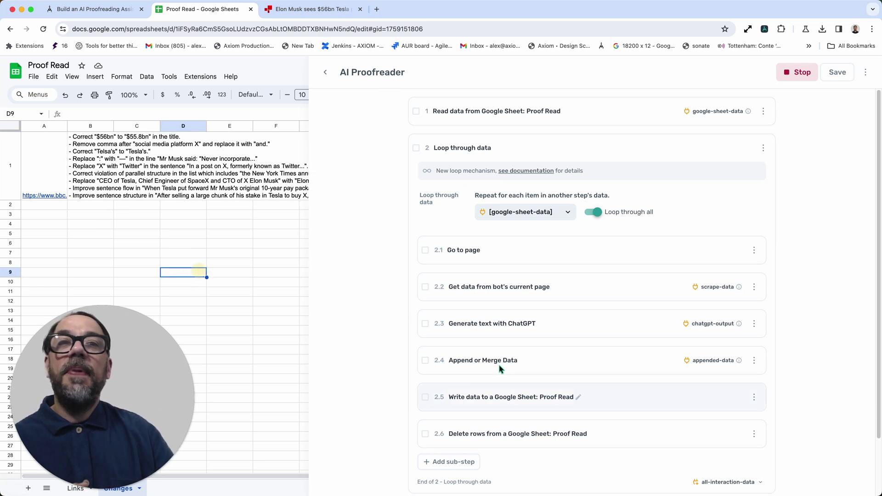
left_click(595, 336)
Step: Review the Generate text with ChatGPT prompt in step 2.3 of the loop
scroll(524, 404, "down", 3)
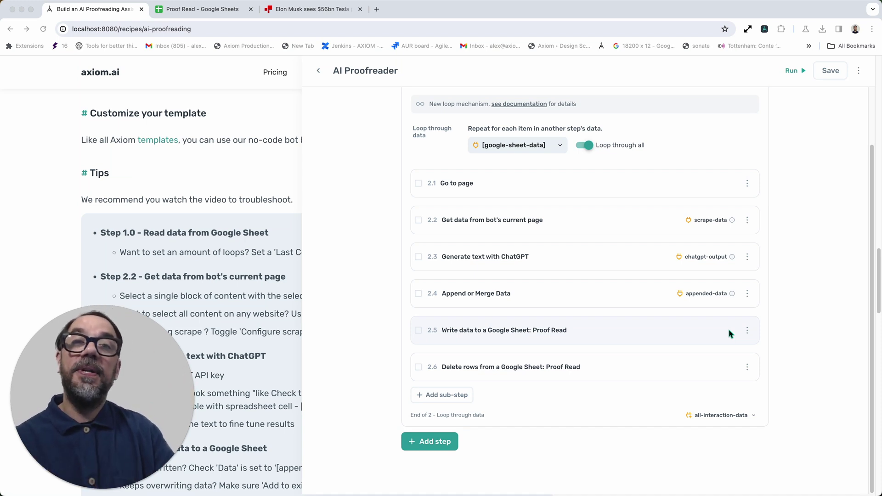
left_click(460, 398)
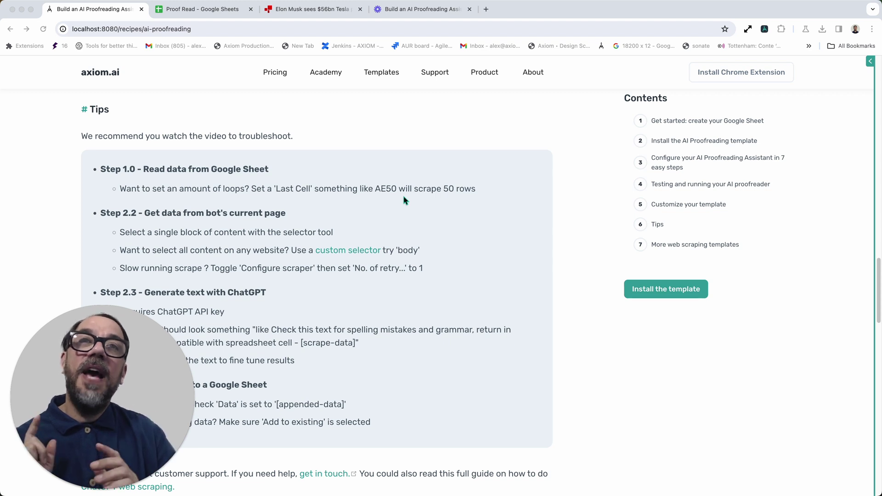
Step: Go to the Axiom.ai Support page from the recipe page's top navigation
left_click(452, 79)
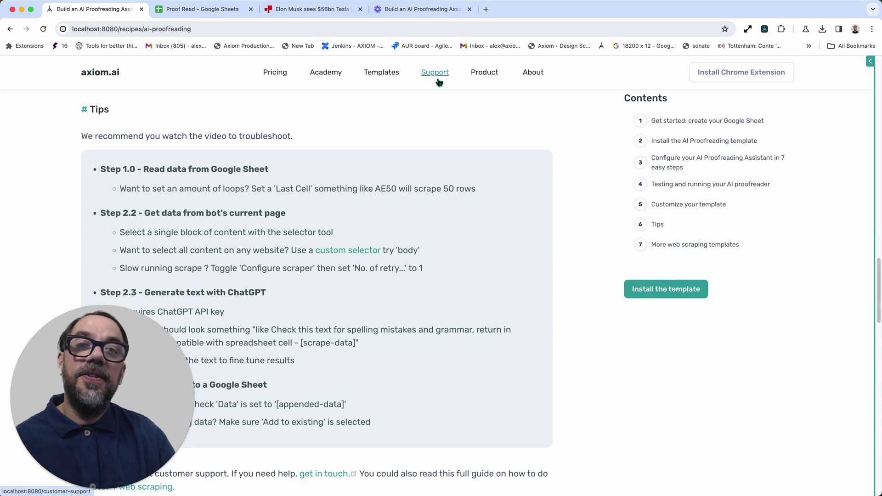
left_click(439, 82)
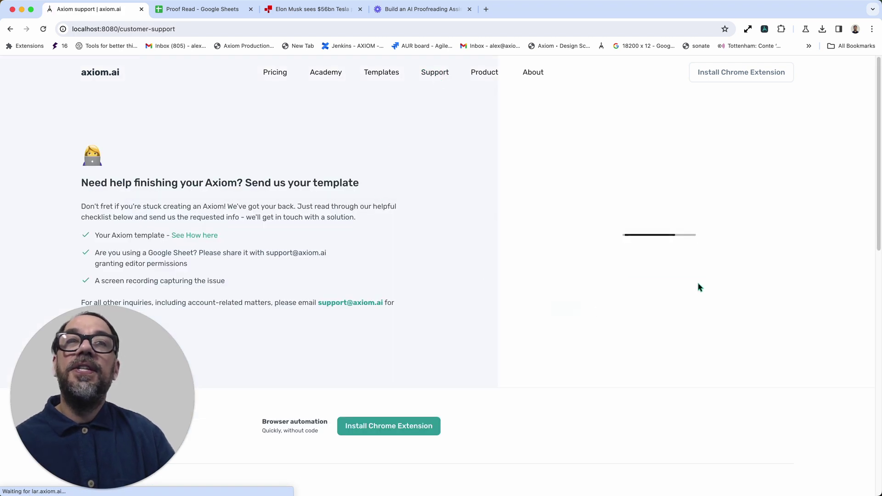